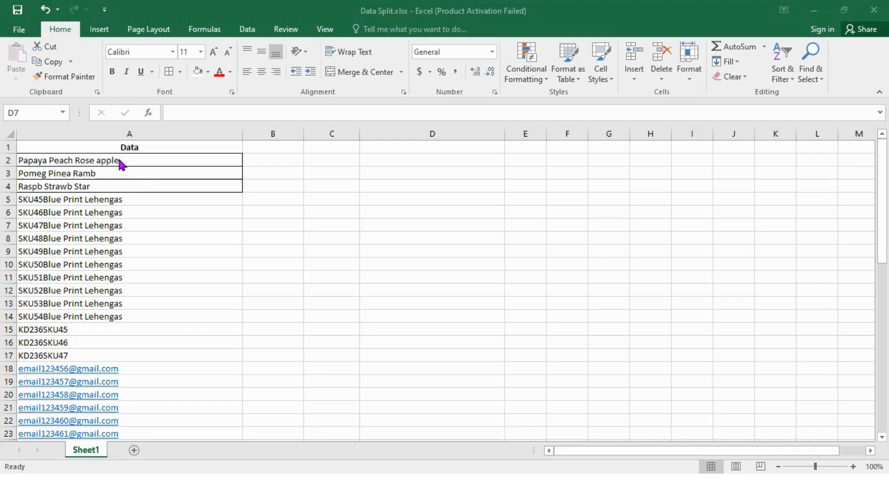
click(134, 150)
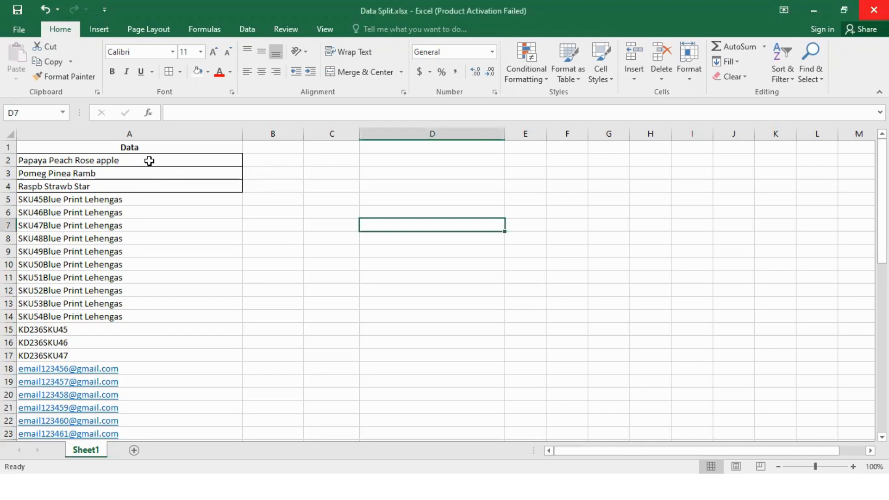
drag(149, 161, 185, 321)
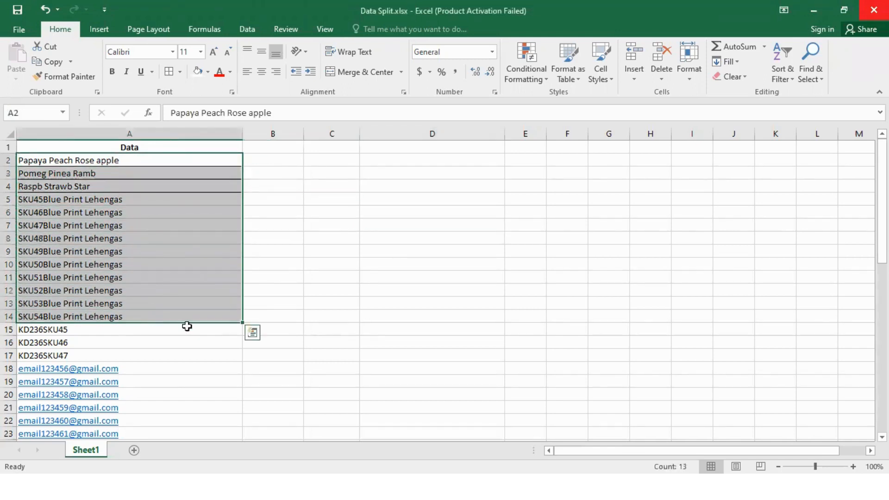
click(336, 250)
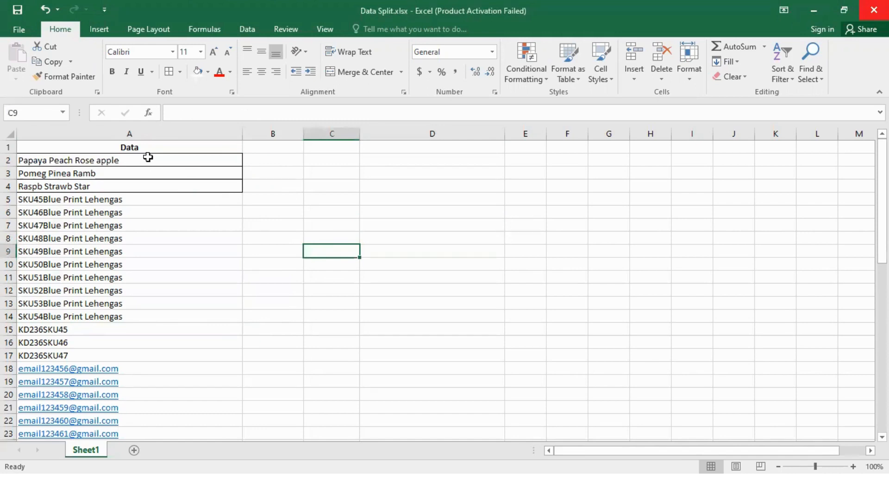
- Fill cells A2:A4, the three rows of fruit names, with the colour Blue, Accent 1, Lighter 80%
drag(123, 161, 123, 185)
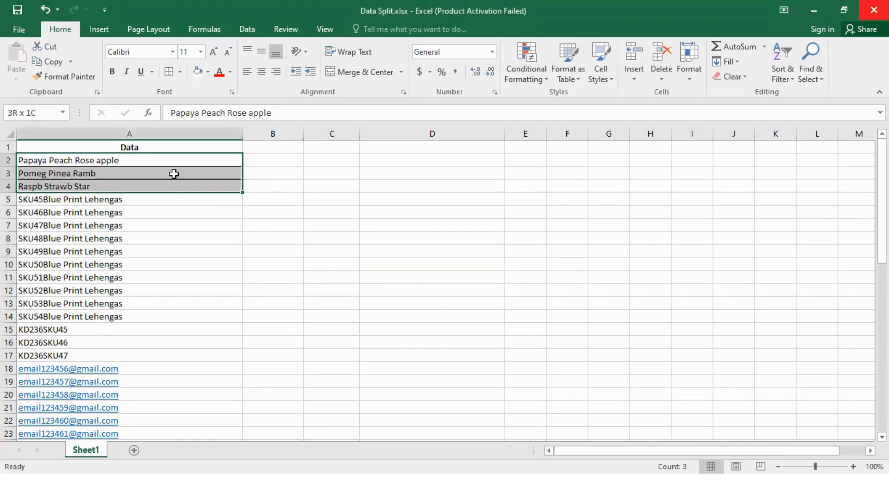
click(207, 74)
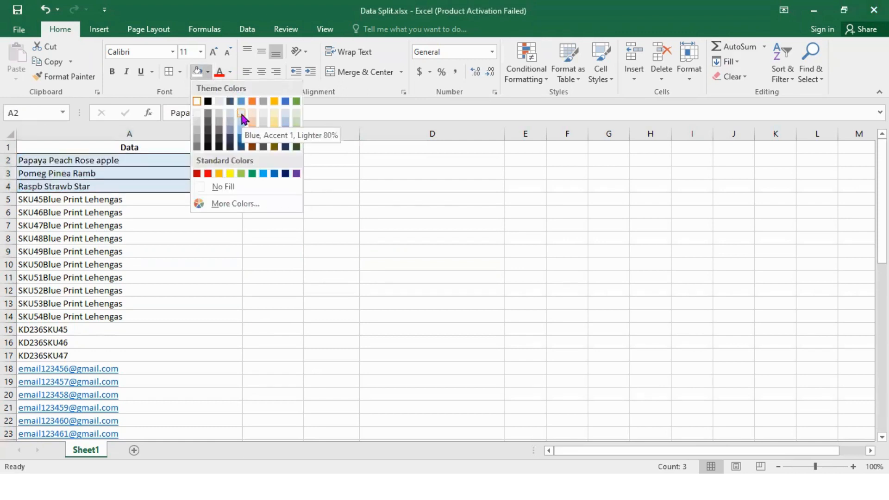
click(241, 113)
- Enter the formula =LEFT(A2,FIND(" ",A2)) in B2 to extract the text before the first space
click(265, 166)
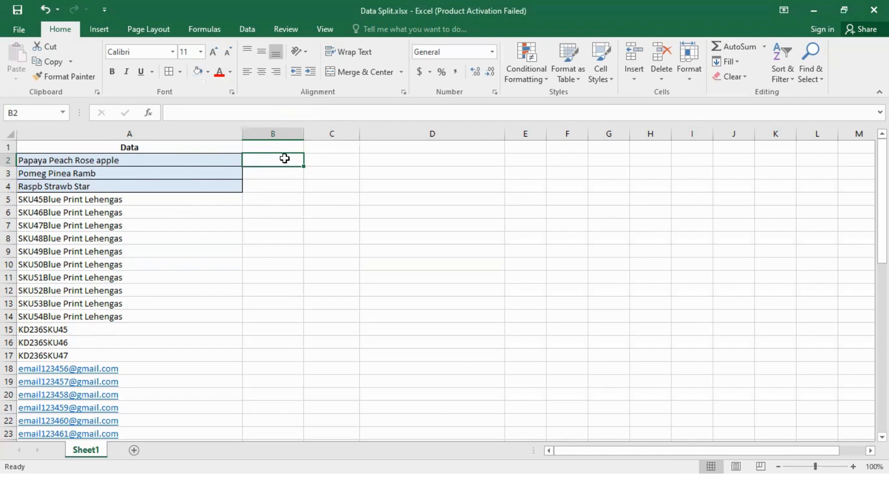
text(=)
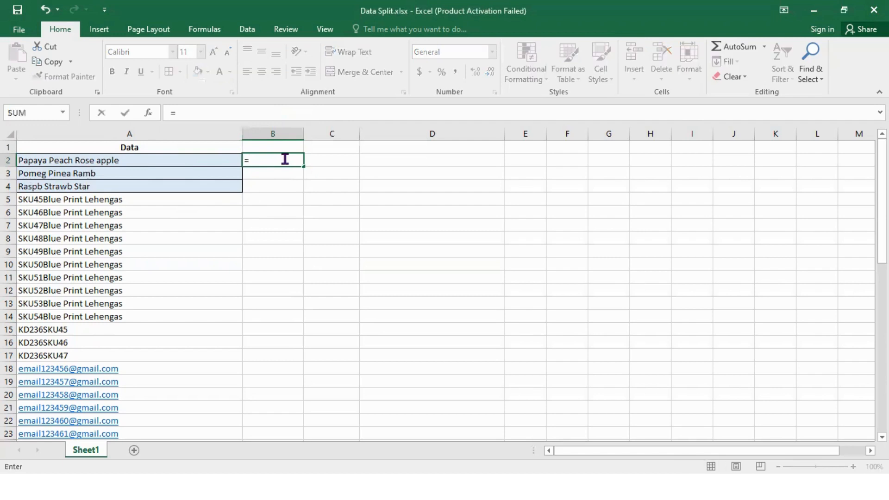
text(LEFT)
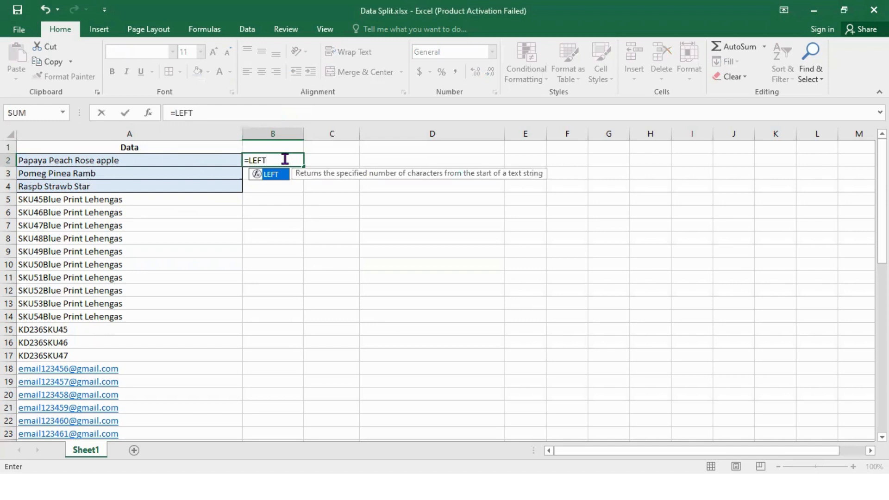
text(()
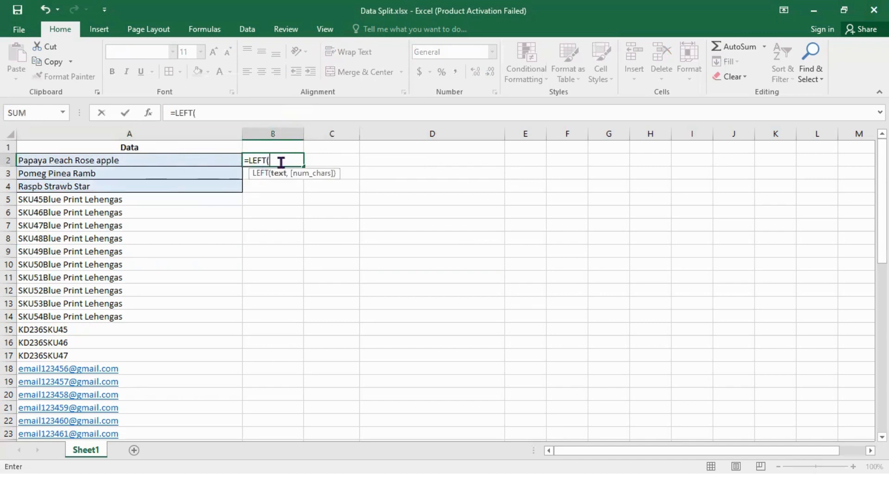
click(136, 162)
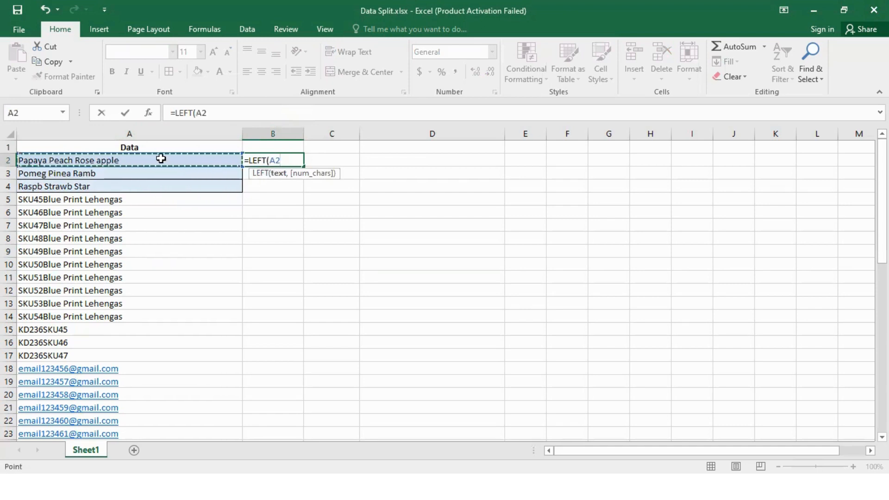
click(287, 160)
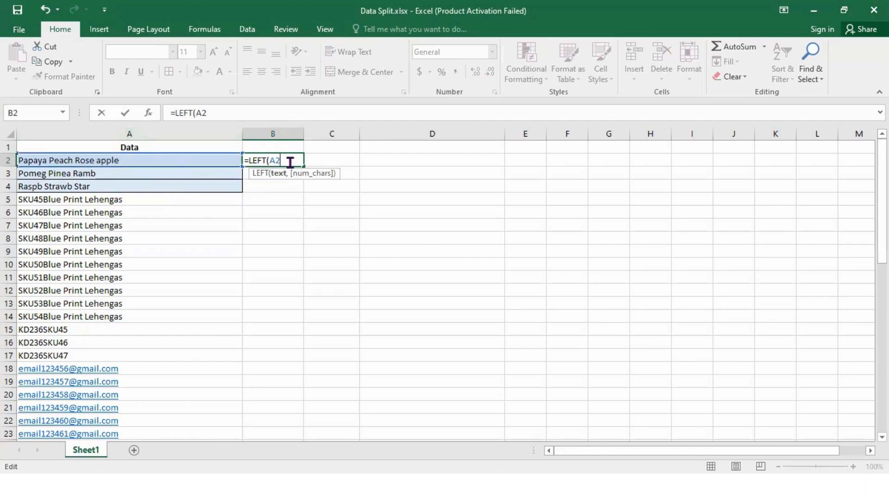
text(,)
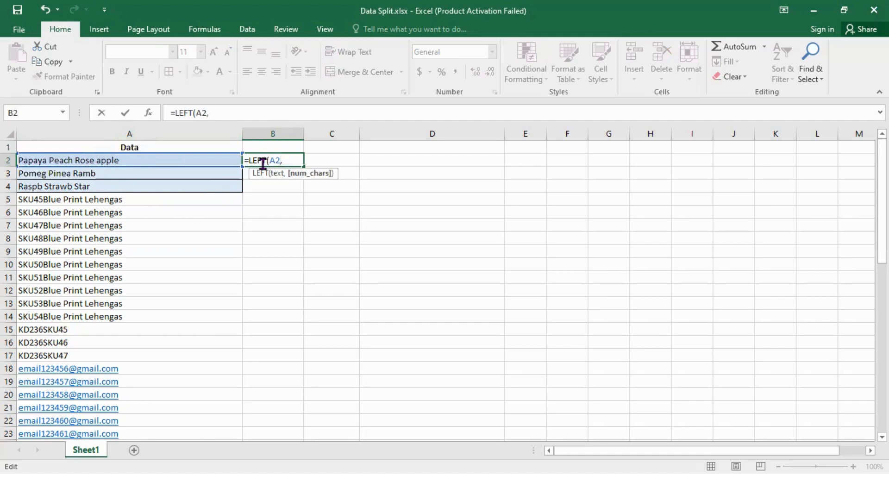
text(FIND)
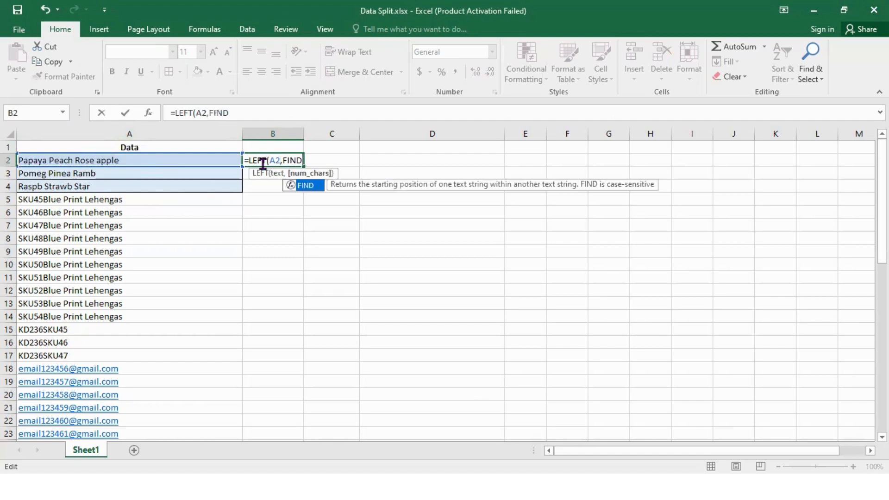
text(()
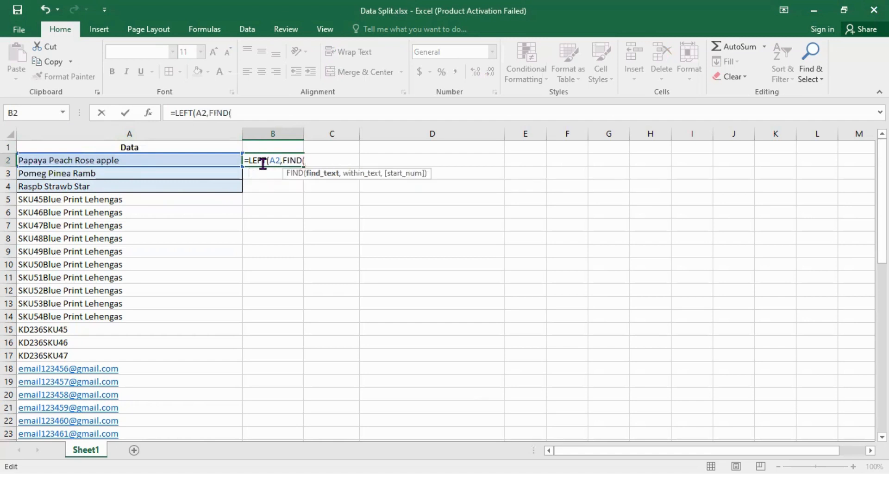
text(" ")
text(,)
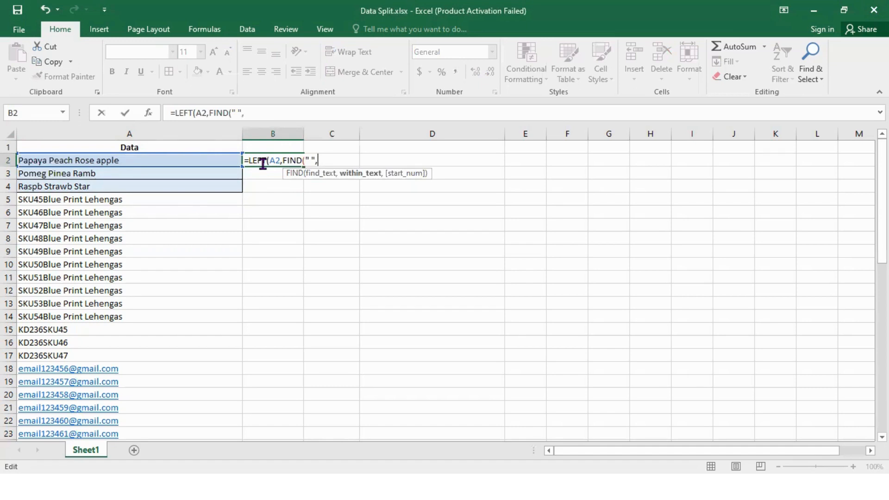
text(A2))
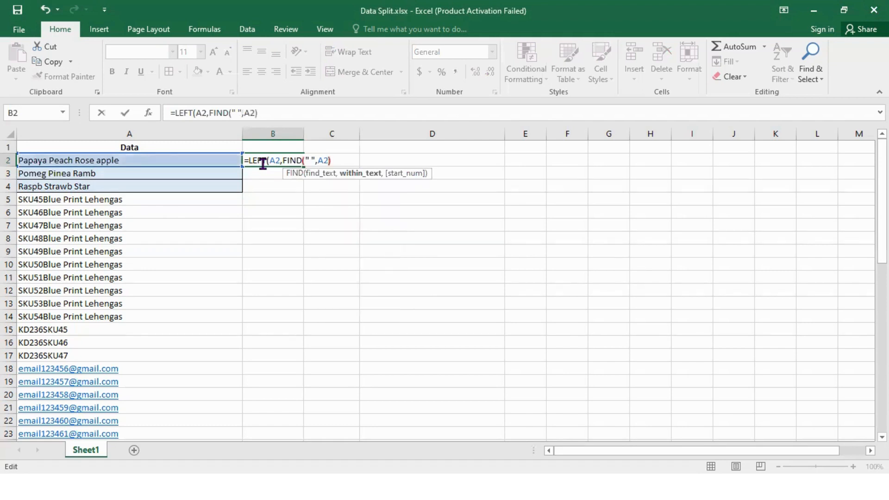
key(Return)
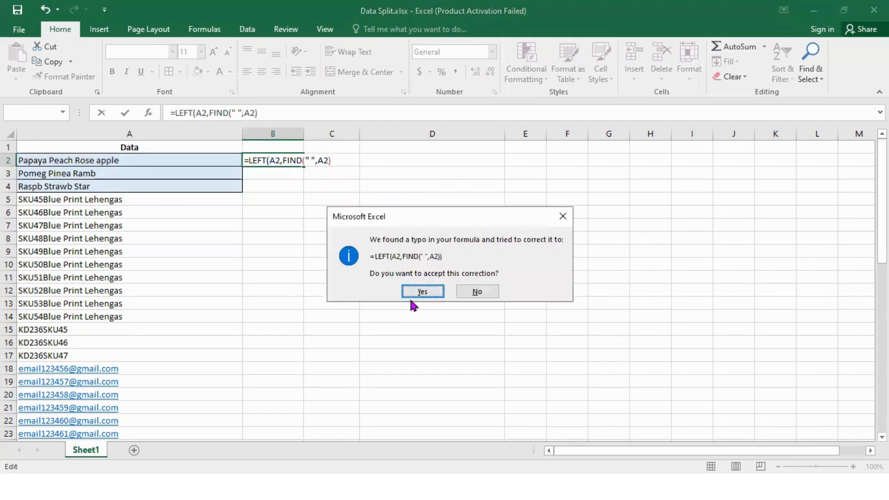
click(422, 292)
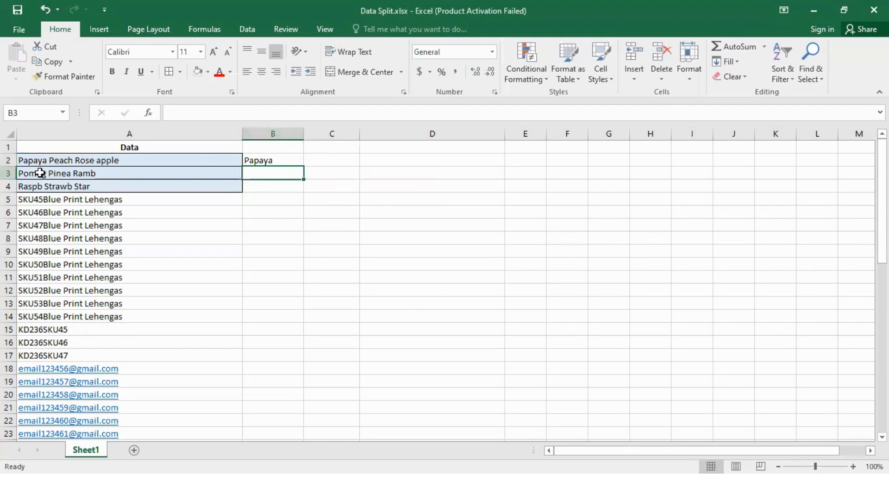
- Copy the first-word formula from B2 down through B4
click(76, 161)
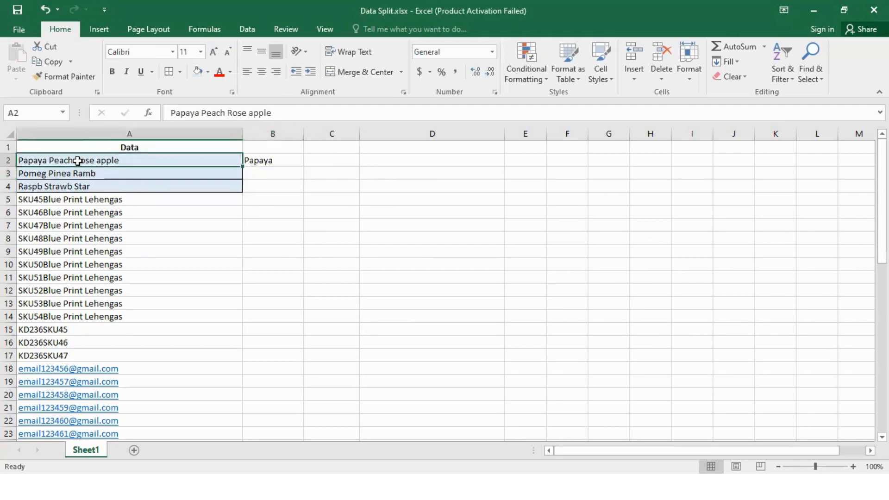
click(284, 158)
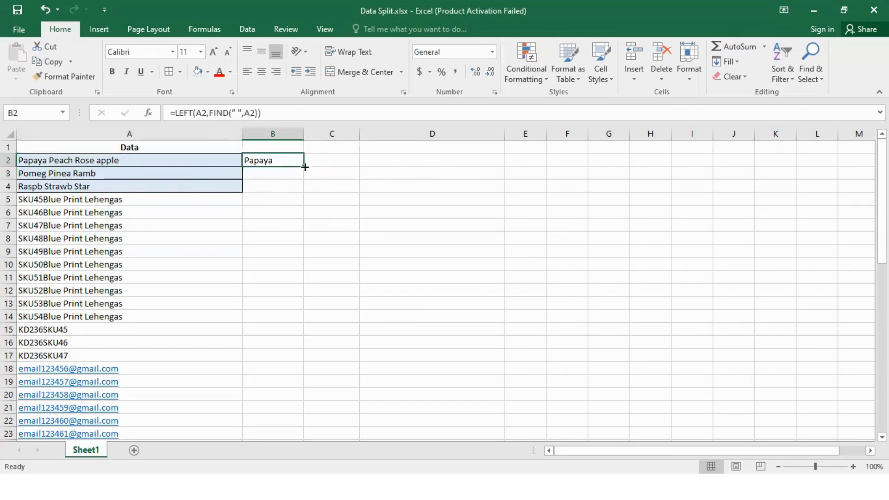
drag(304, 166, 299, 189)
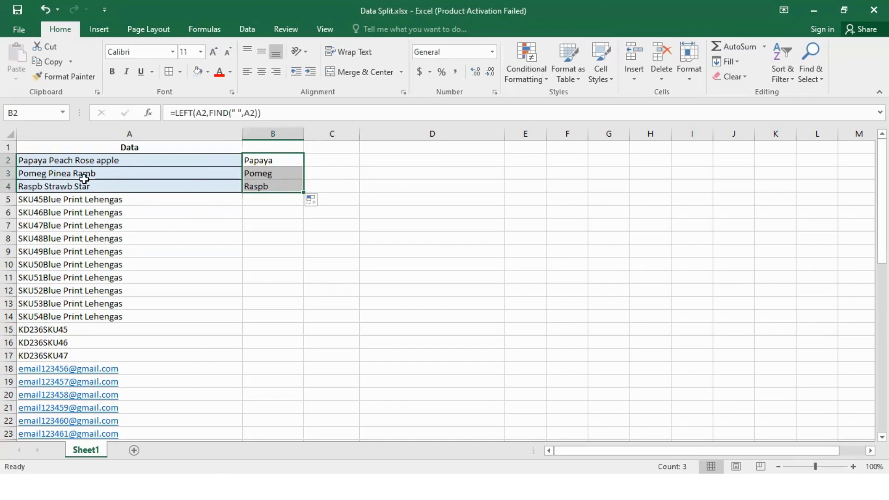
- Begin a MID formula in C2 that reads A2 and uses FIND(" ",A2) as its start position
click(331, 161)
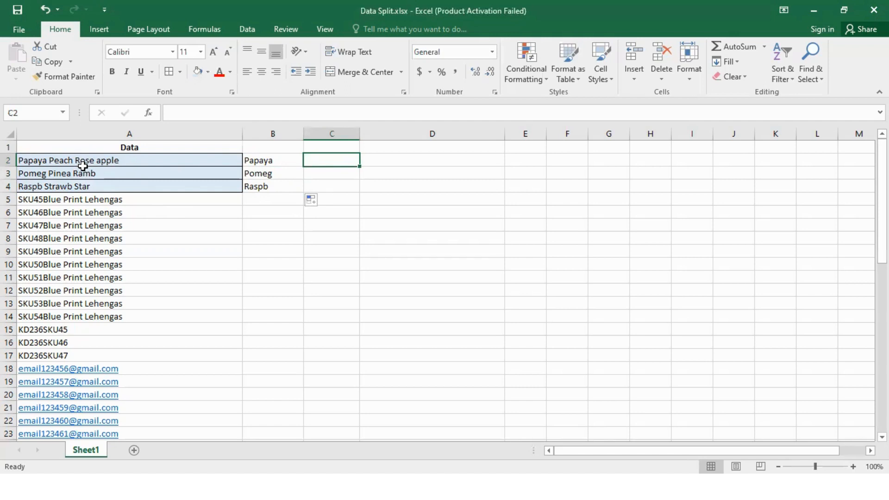
text(=)
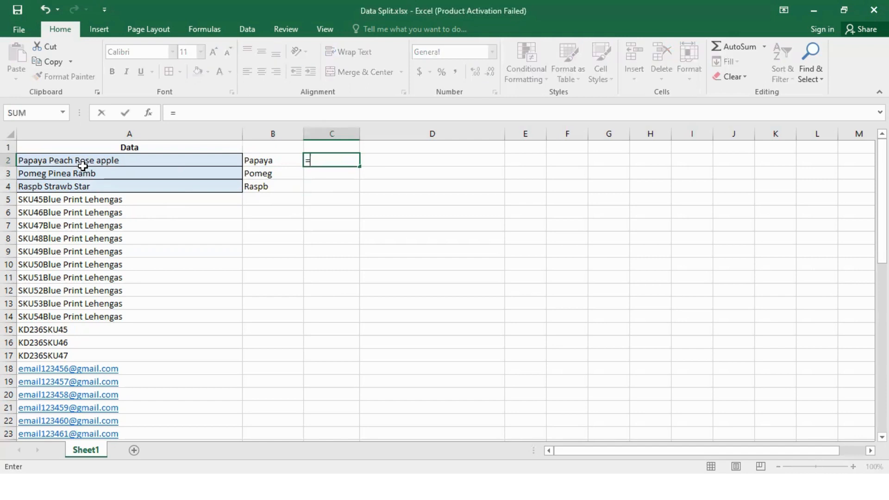
text(MID)
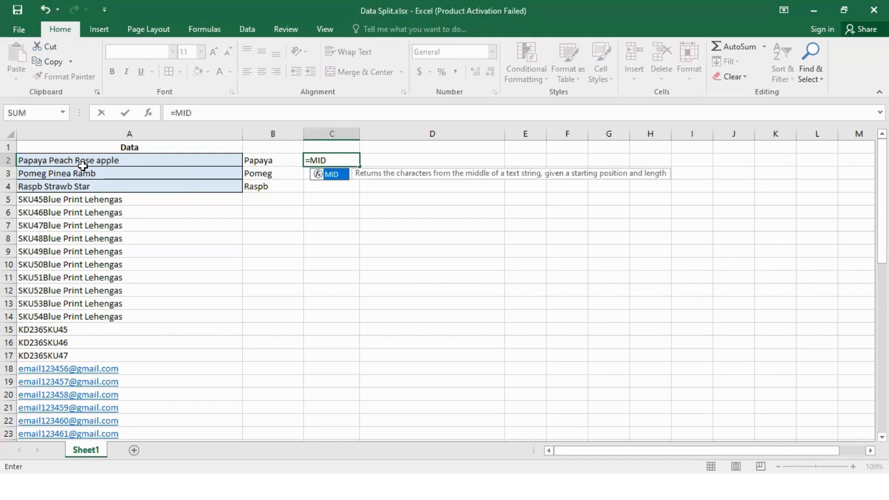
text((A)
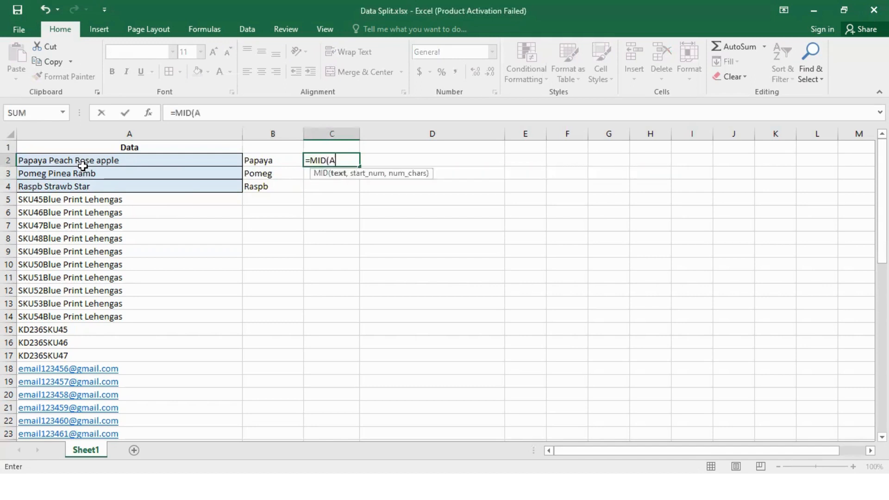
text(2)
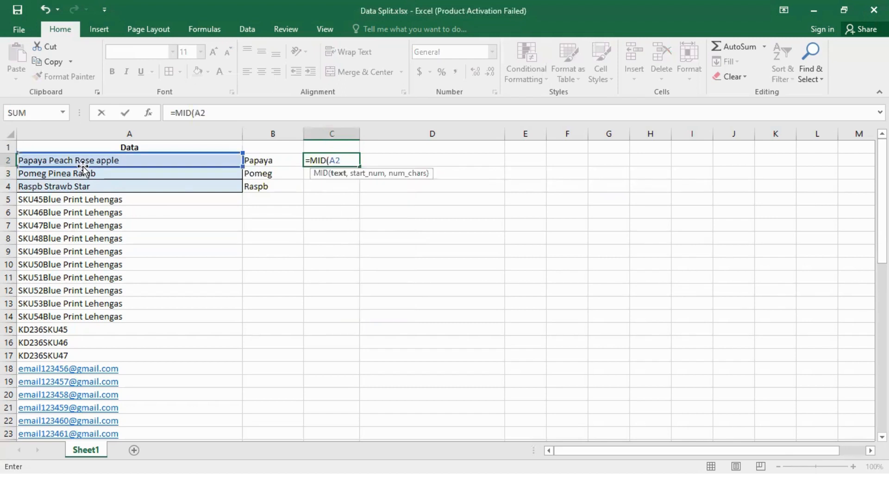
text(,)
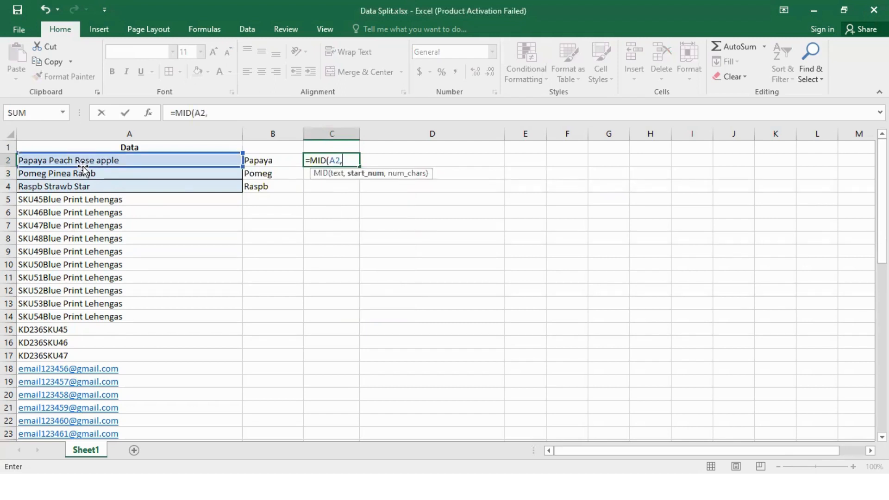
text(FIND)
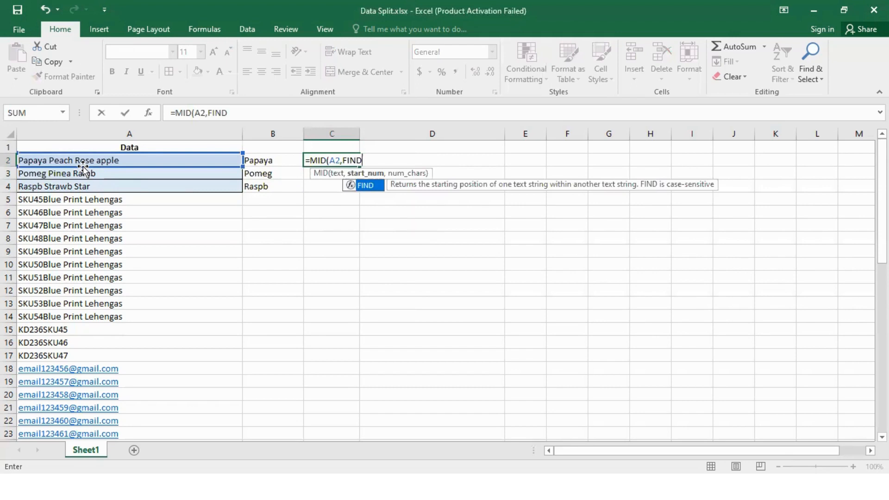
text((")
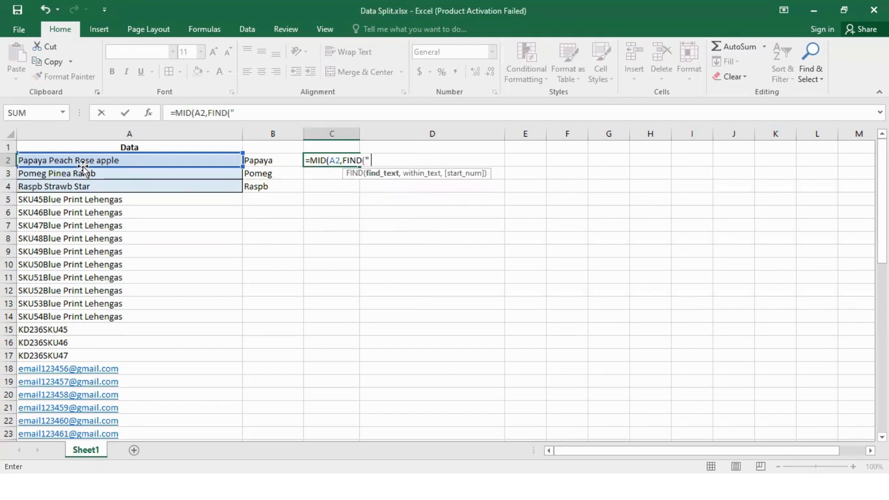
text( ",A)
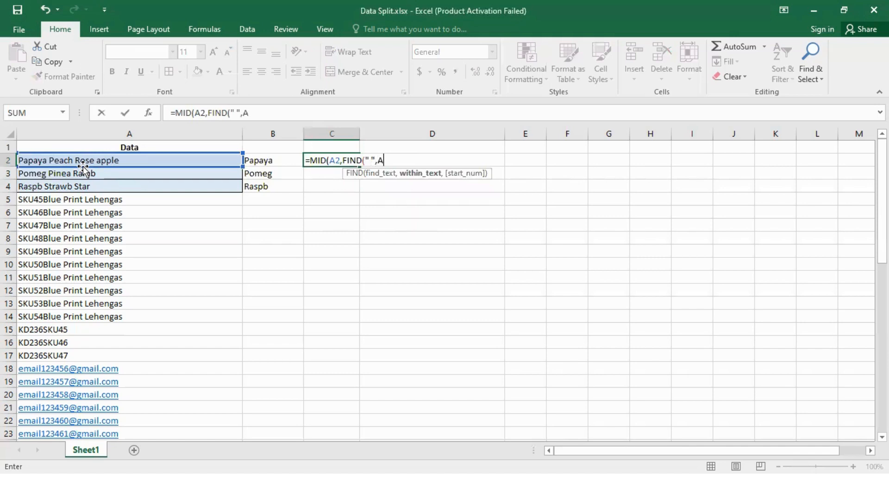
text(2)
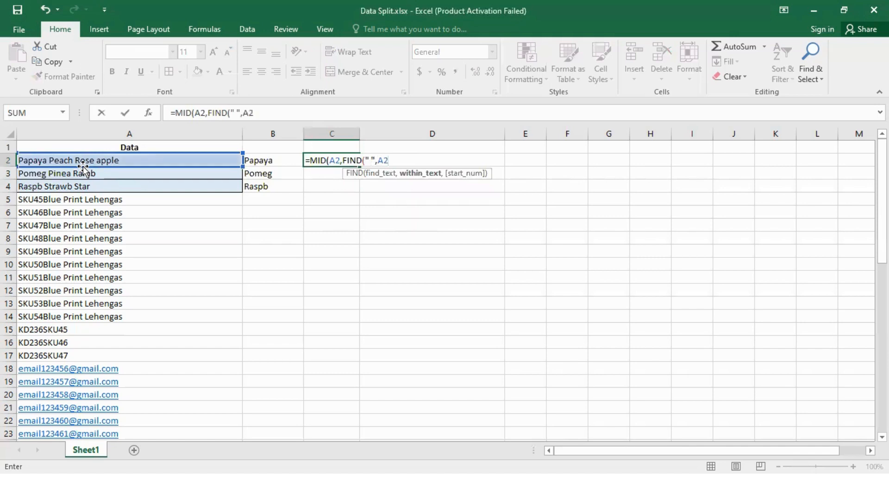
text())
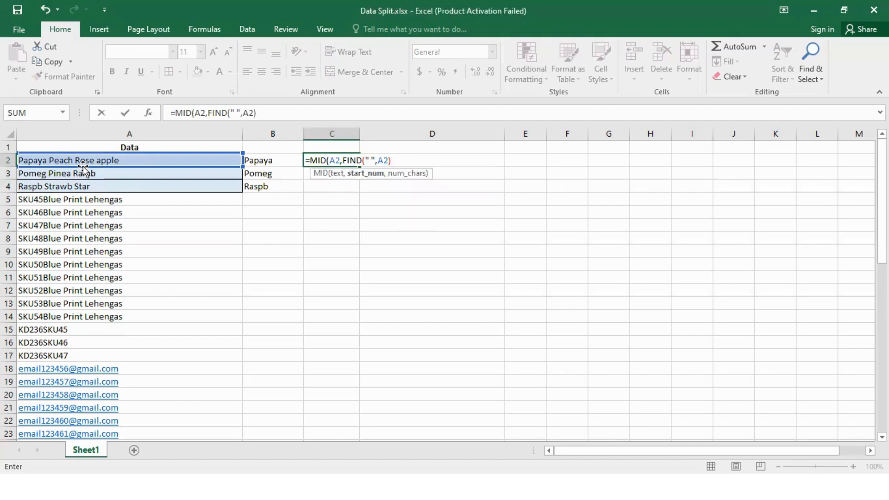
- Begin the MID formula's character-count argument in C2 with FIND(" ",A2,FIND(" ",A2)+1
text(,F)
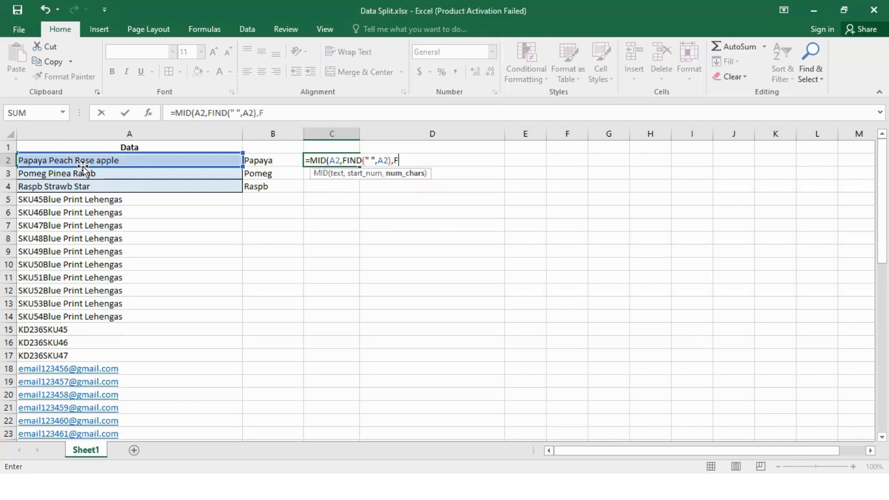
text(IND)
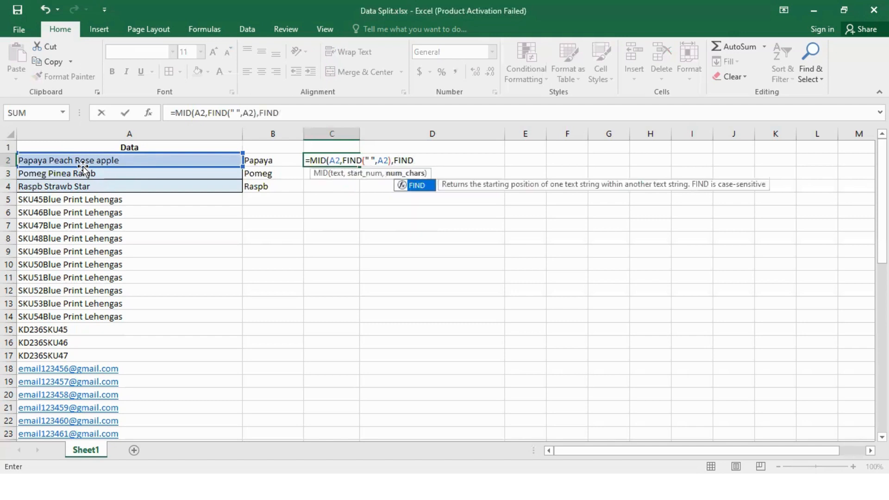
text((" )
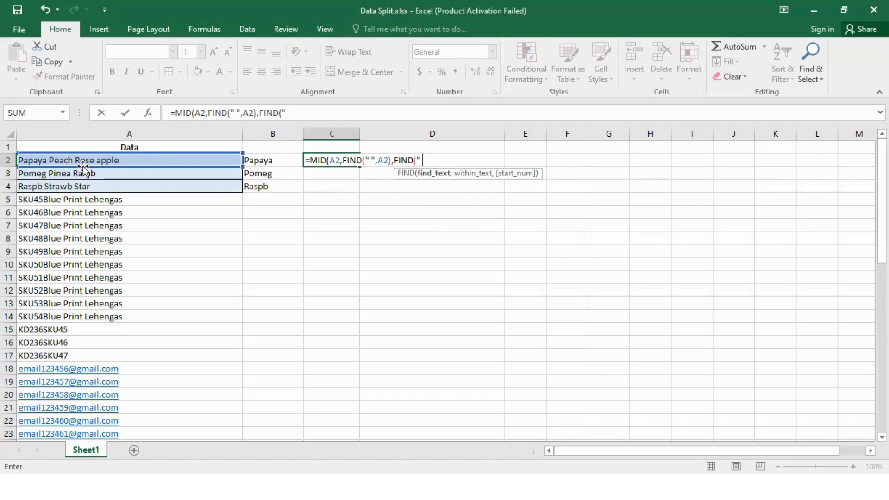
text(")
text(,A)
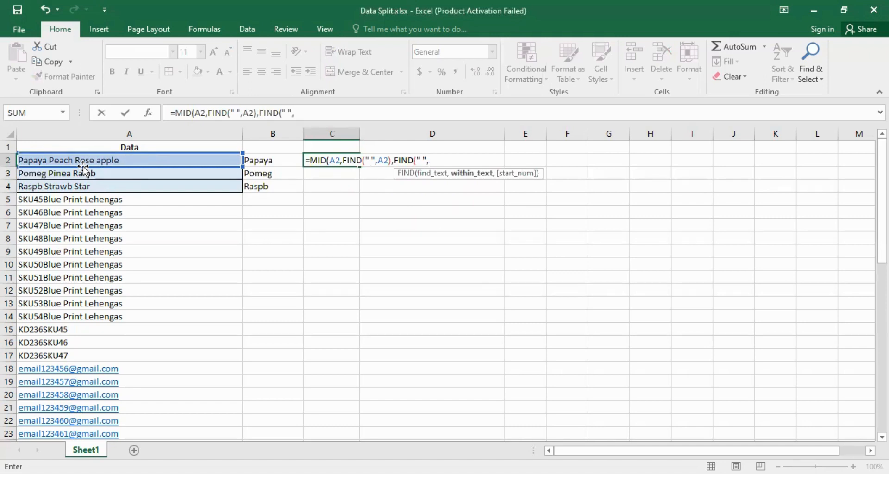
text(2)
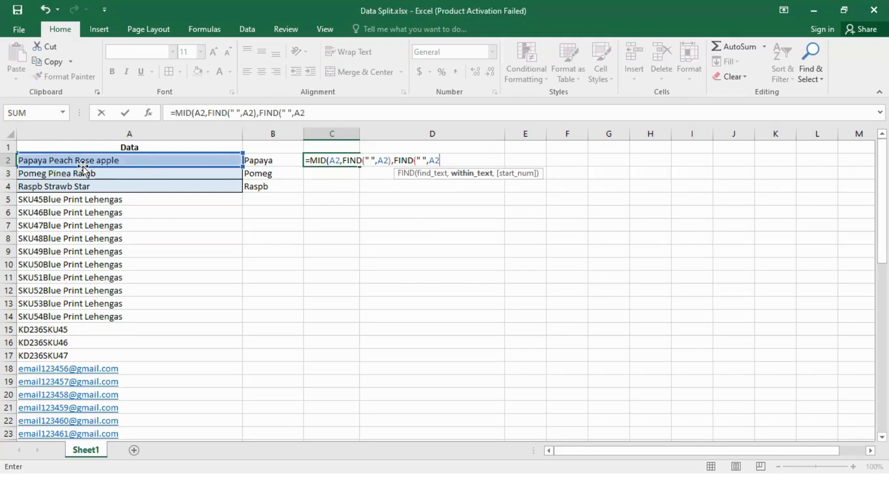
text(,FIND)
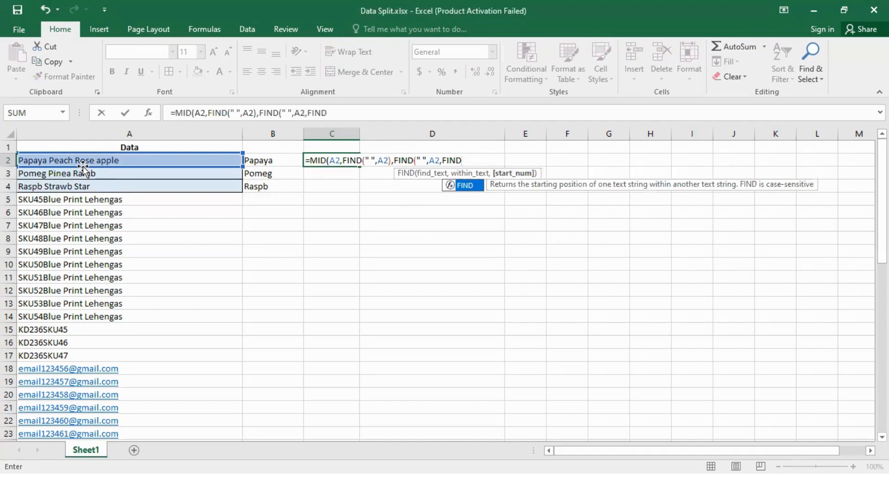
text(()
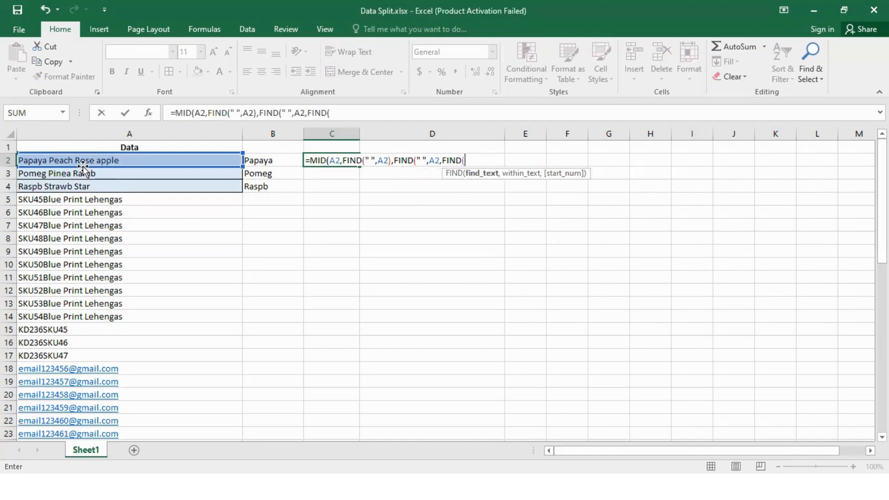
text(" ",A2)
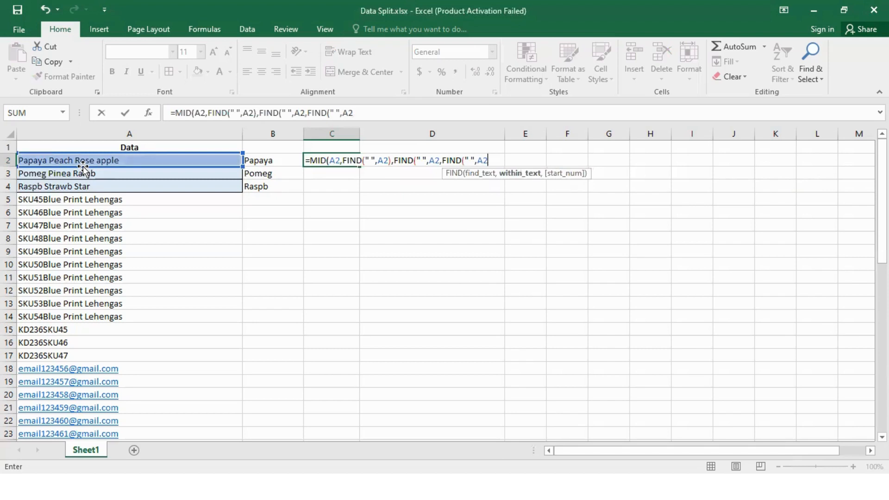
text())
text(+1)
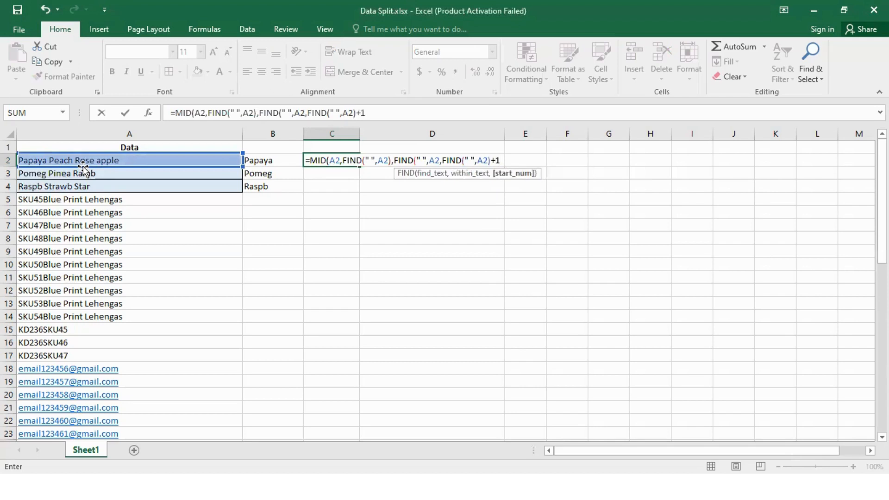
- Complete the C2 formula with -FIND(" ",A2)), enter it and accept the proposed closing-parenthesis correction
text(-FIND)
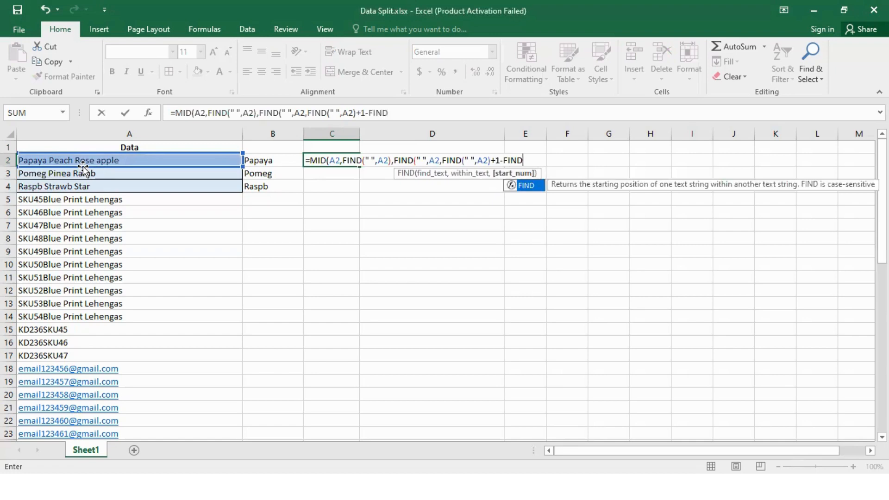
text(()
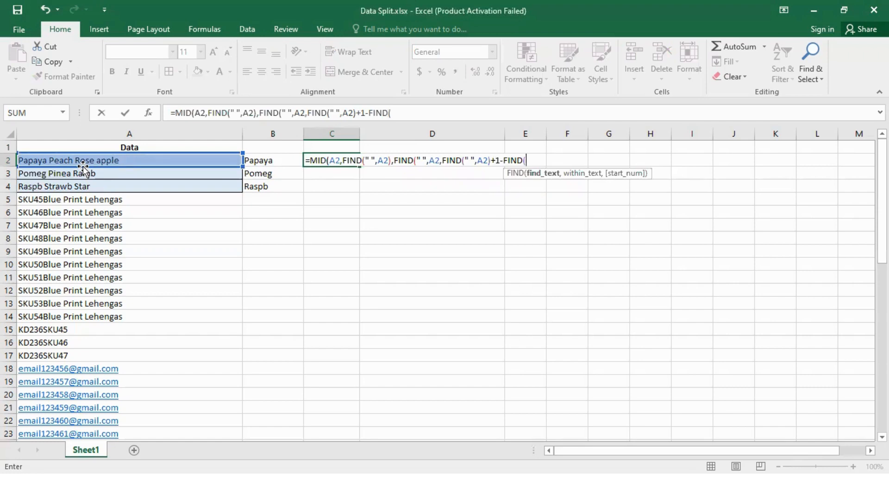
text(" ",A)
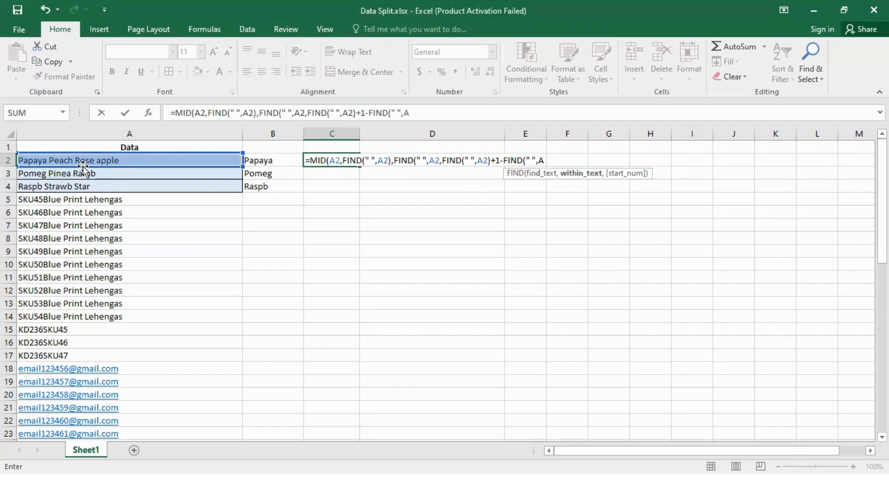
text(2))
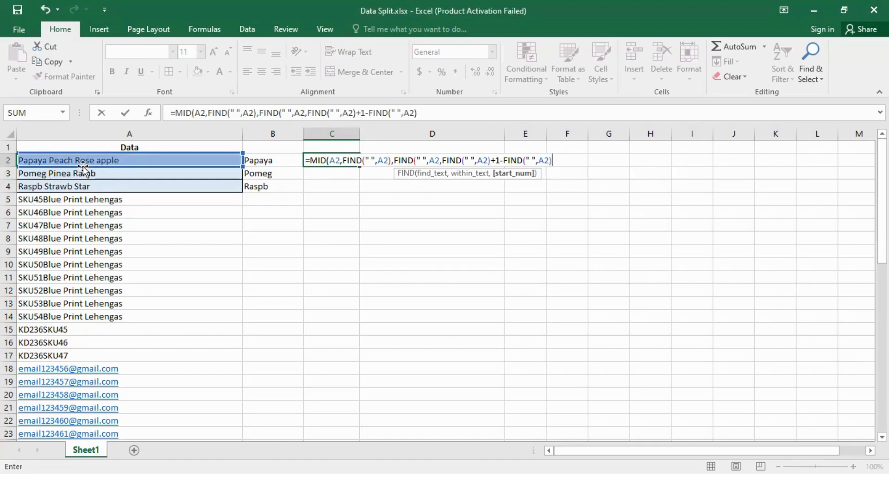
text())
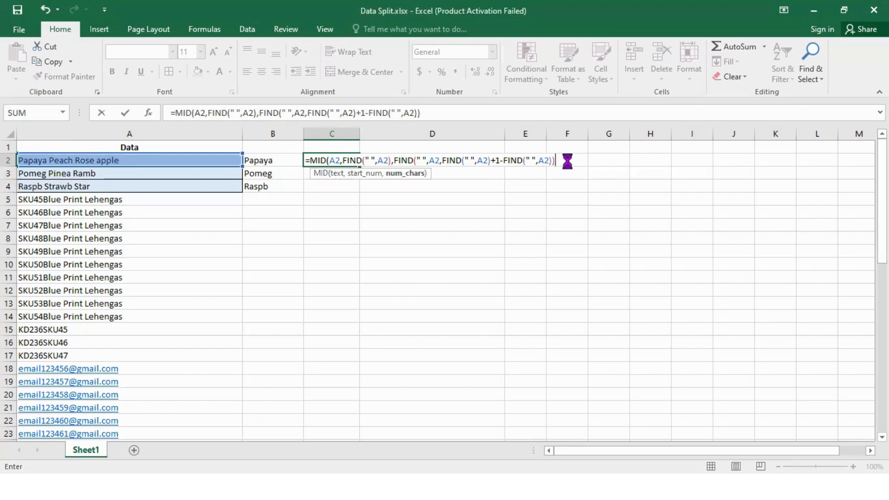
key(Return)
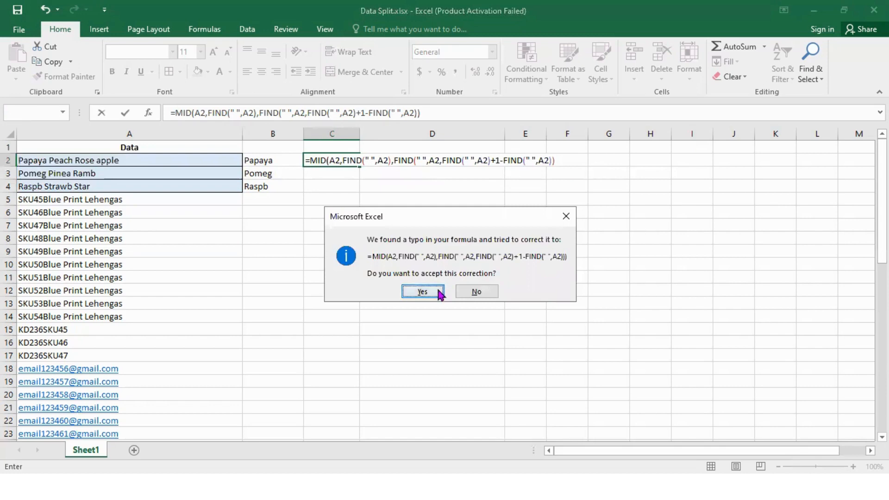
click(423, 291)
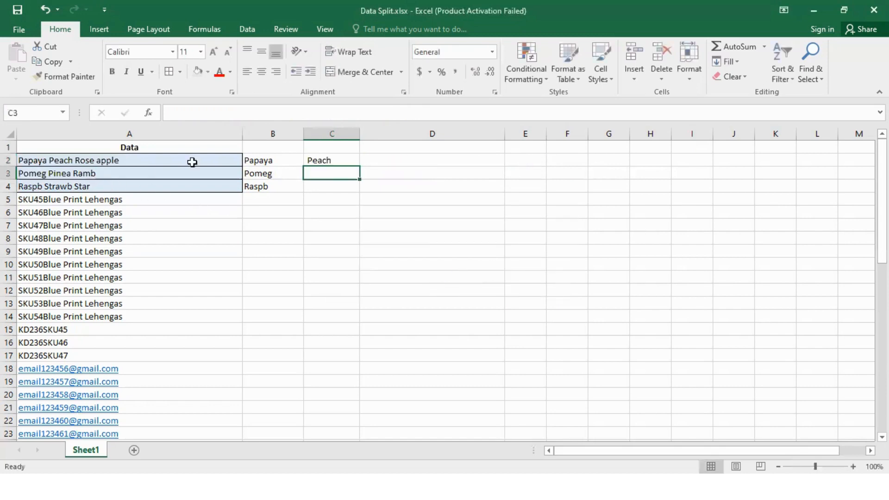
- Copy the second-word MID formula from C2 down through C4
click(64, 160)
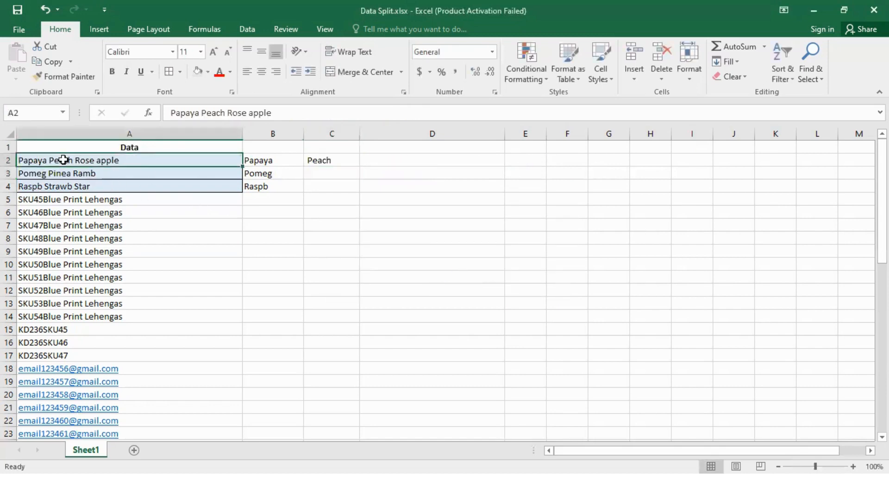
click(330, 161)
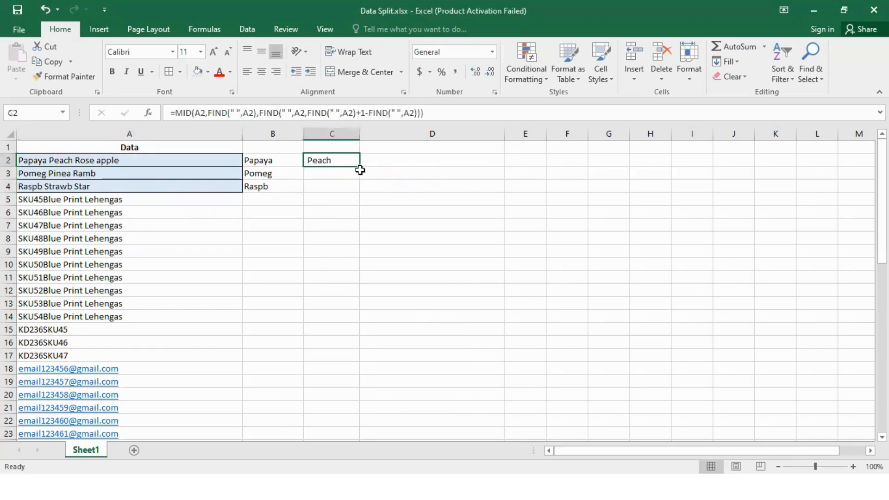
drag(361, 166, 359, 192)
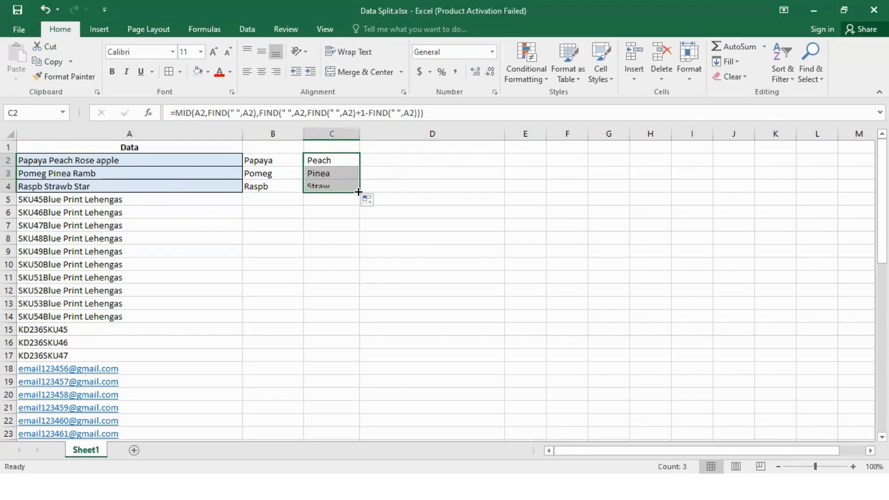
click(395, 185)
- Begin a RIGHT formula in D2 that reads A2 and starts its character-count argument with LEN(A2)
click(412, 159)
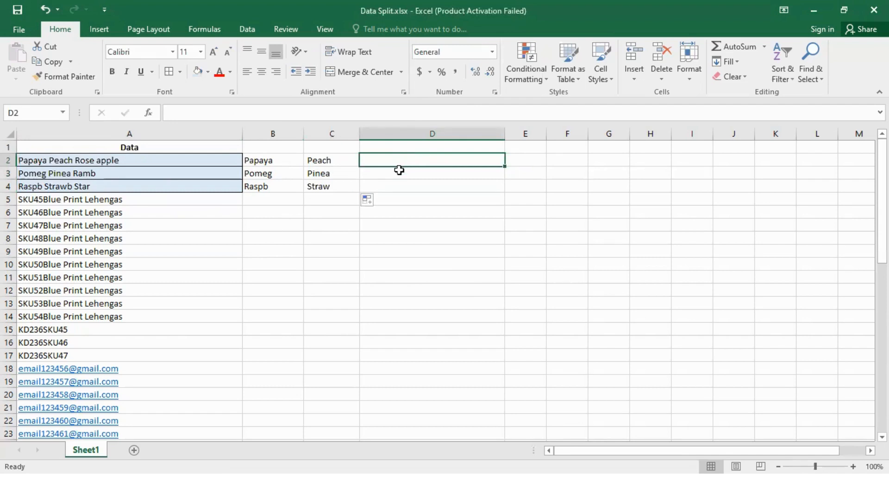
text(=)
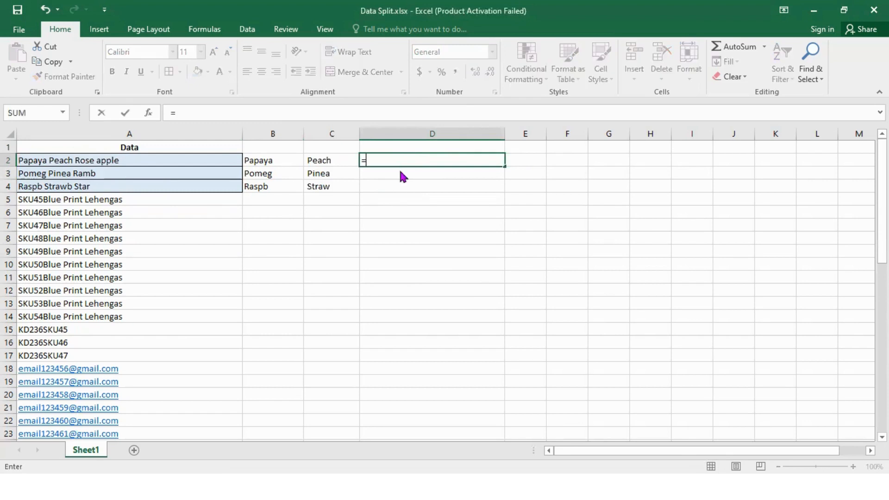
text(RIGHT)
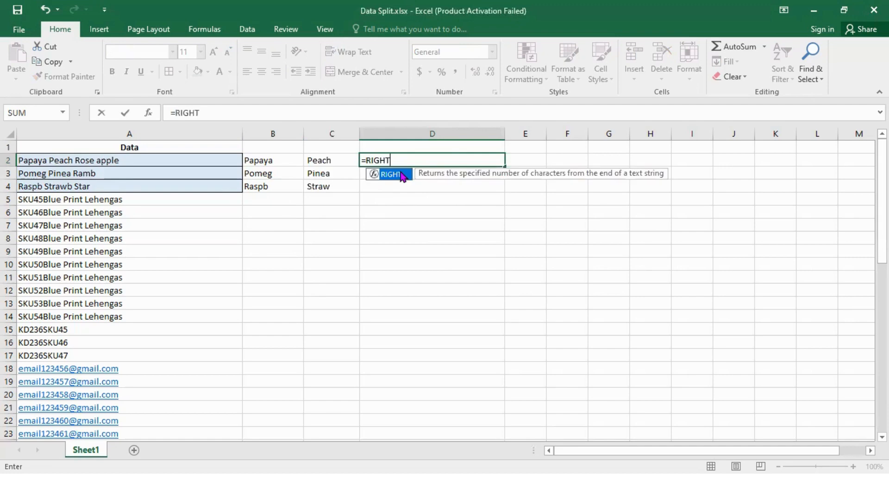
double_click(401, 174)
text(A)
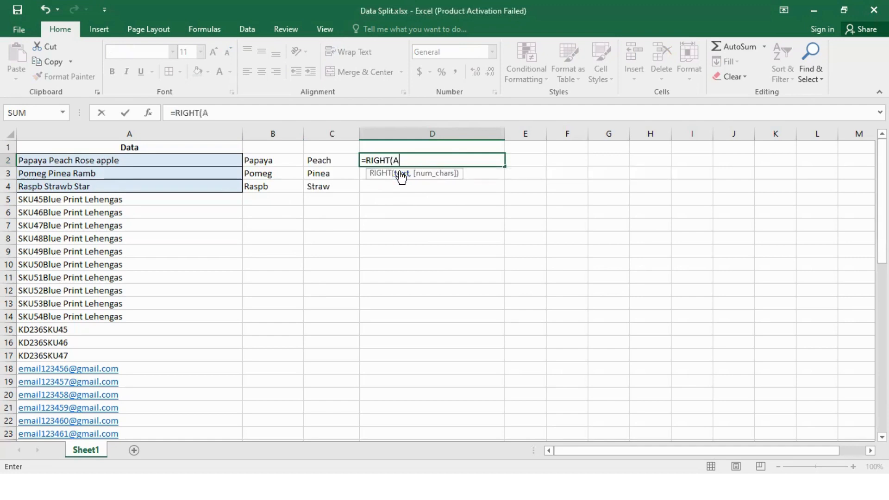
text(2)
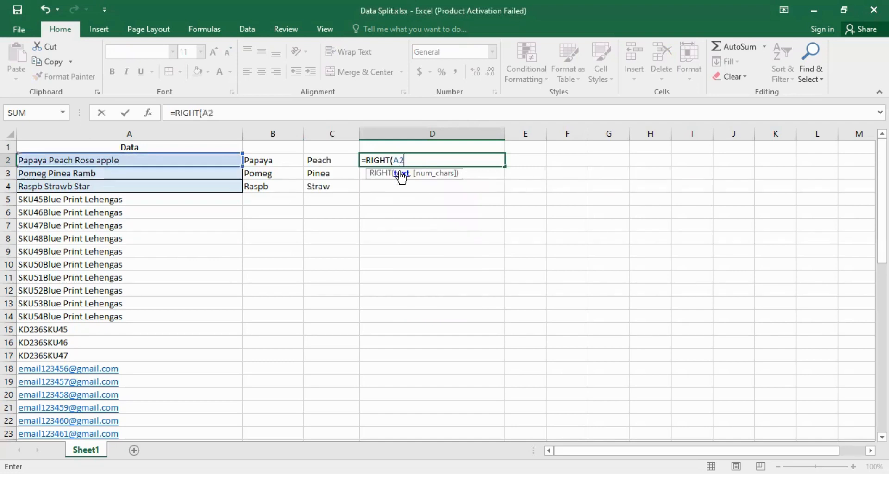
text(,lEN)
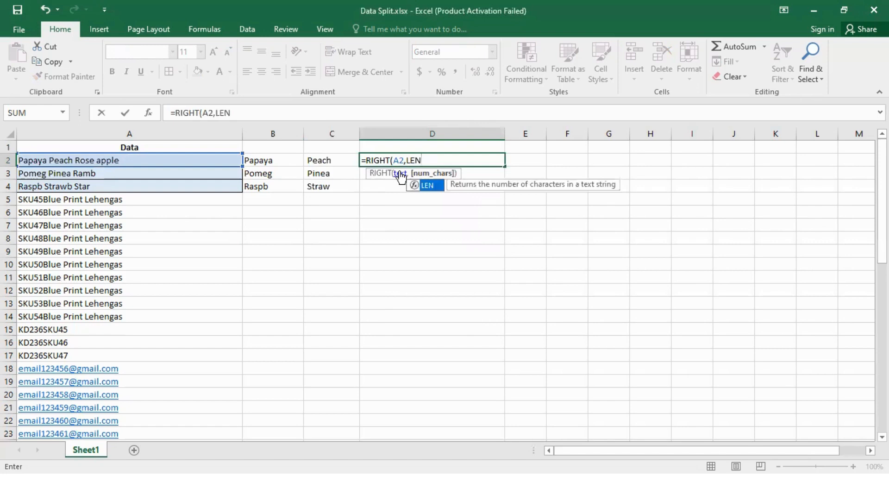
text((A)
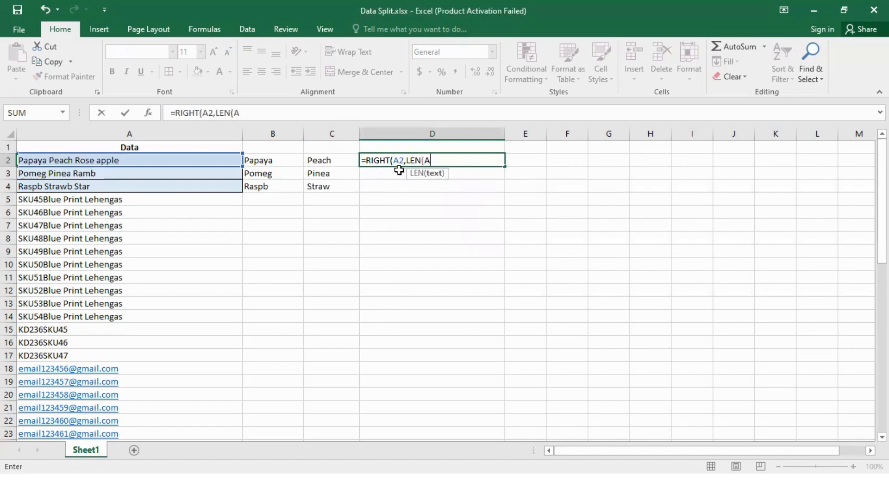
text(2)
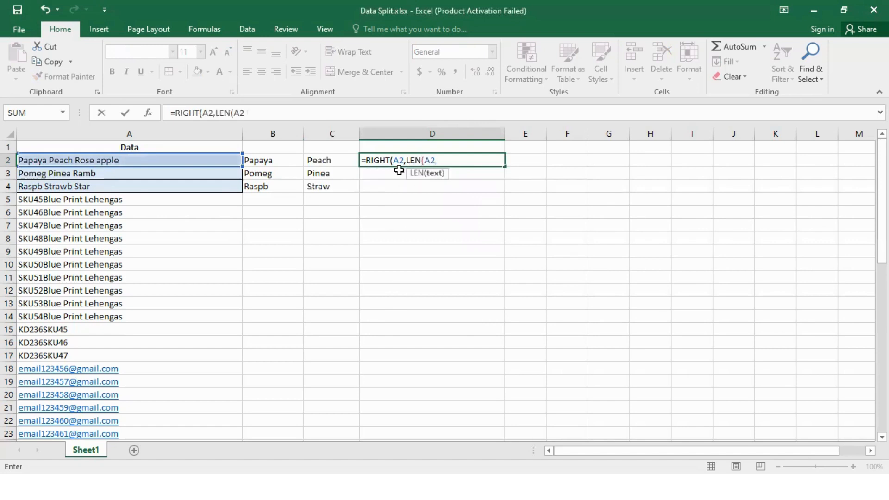
text())
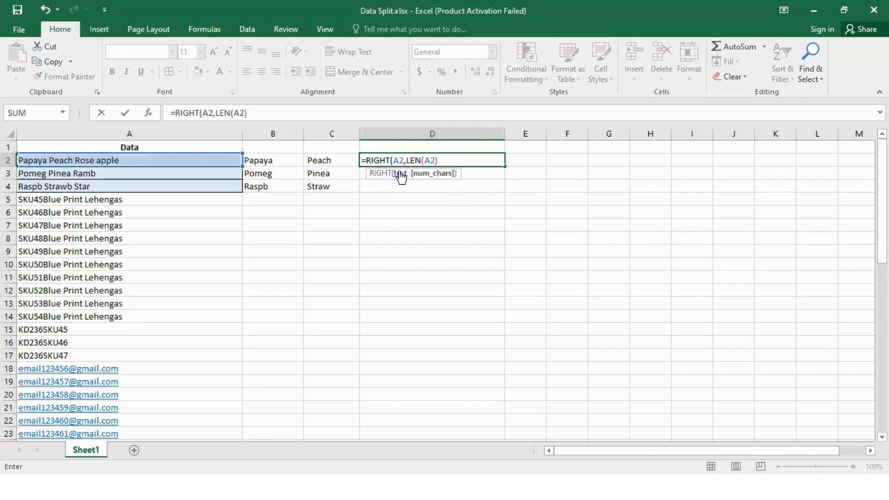
- Extend the D2 formula by subtracting a SEARCH for a space within A2, continuing it with -SEARCH(" ",A2
text(-SEARCH)
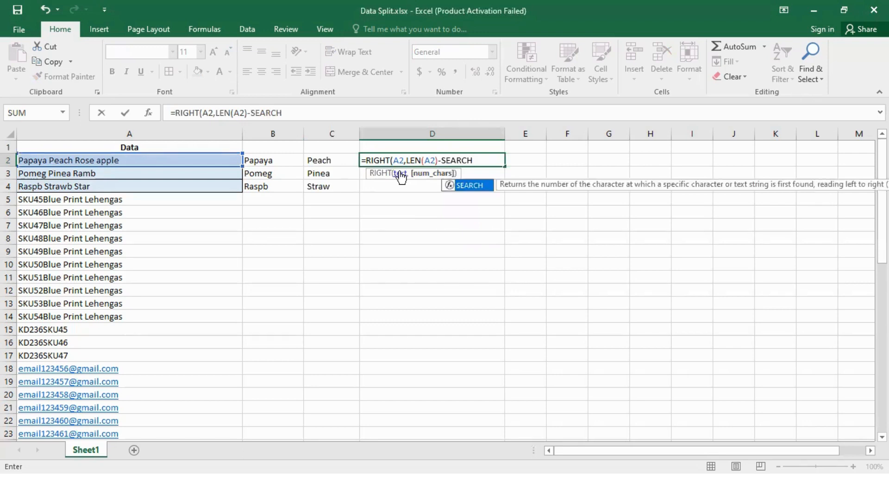
text(("")
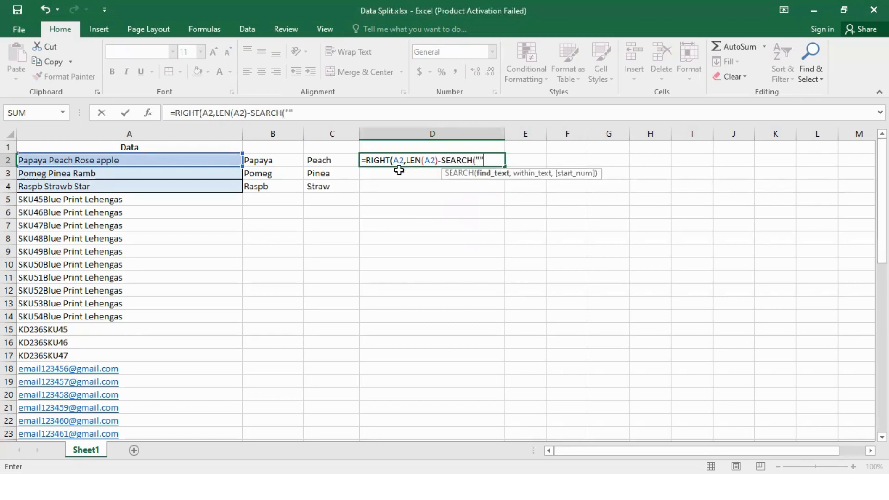
click(482, 159)
text(",A2)
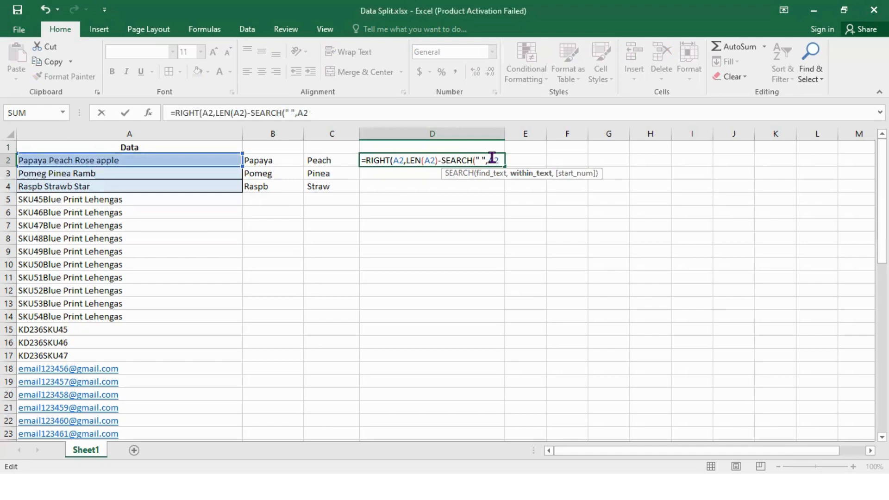
- Complete the D2 formula with the nested start position ,SEARCH(" ",A2,1)+1)) and enter it
text(,SEARCH)
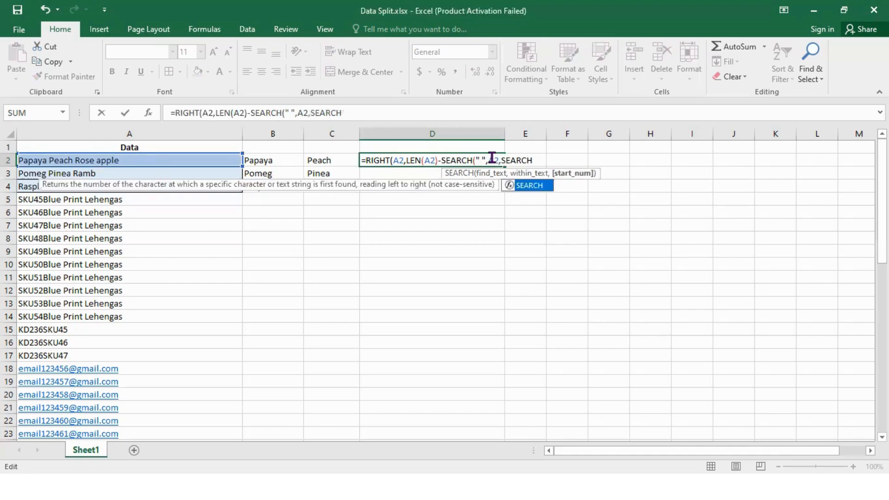
text(()
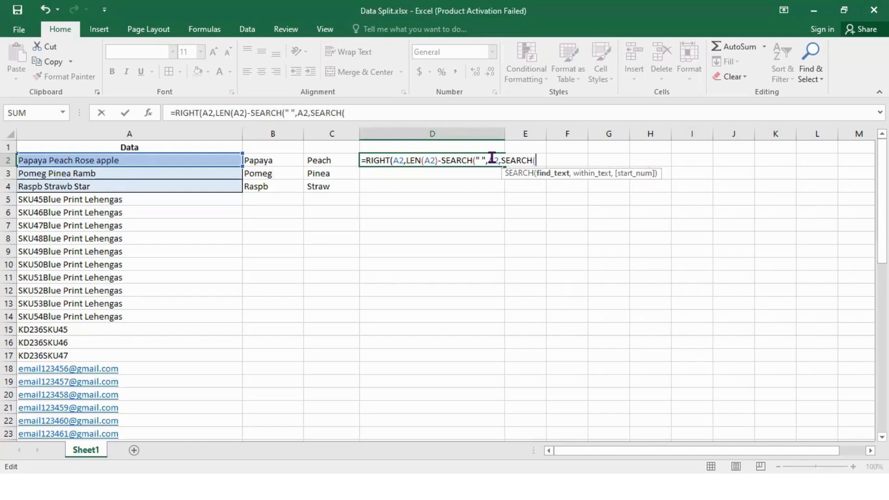
text(" ",A)
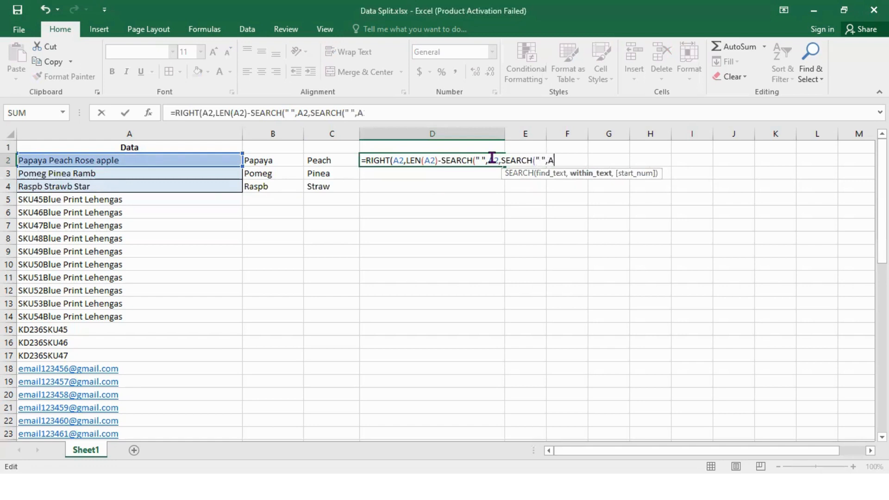
text(2)
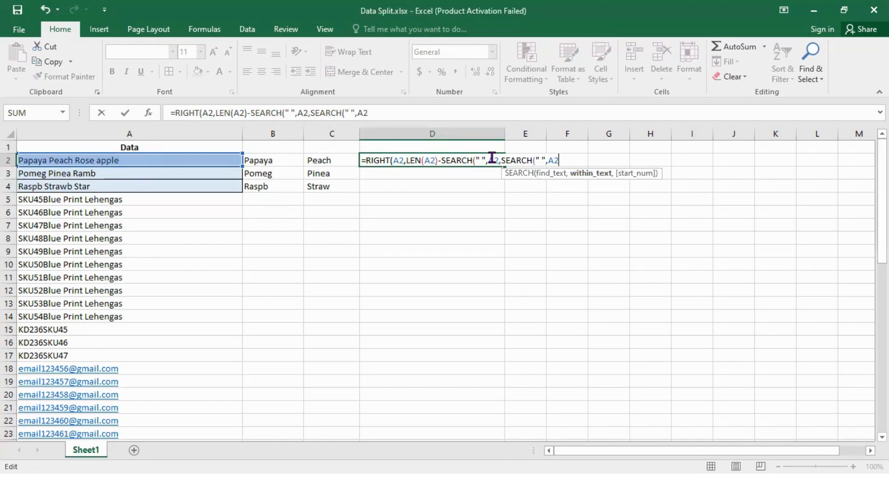
text(,1)
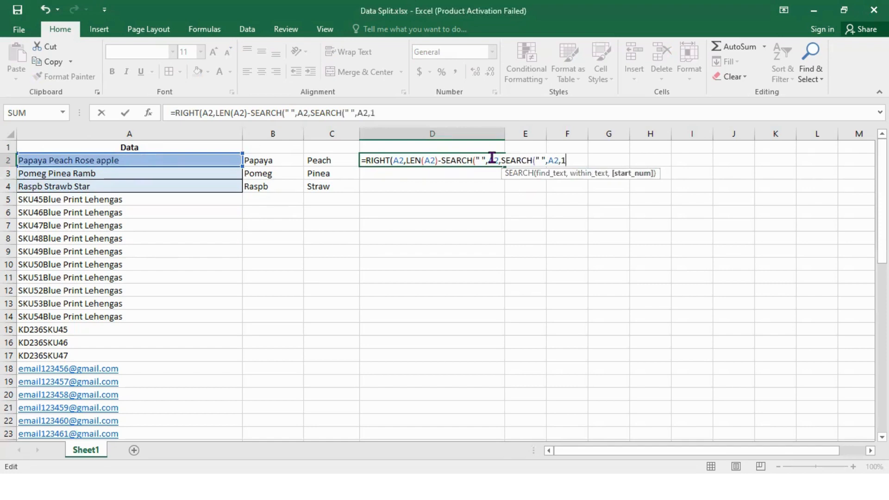
text())
text(+)
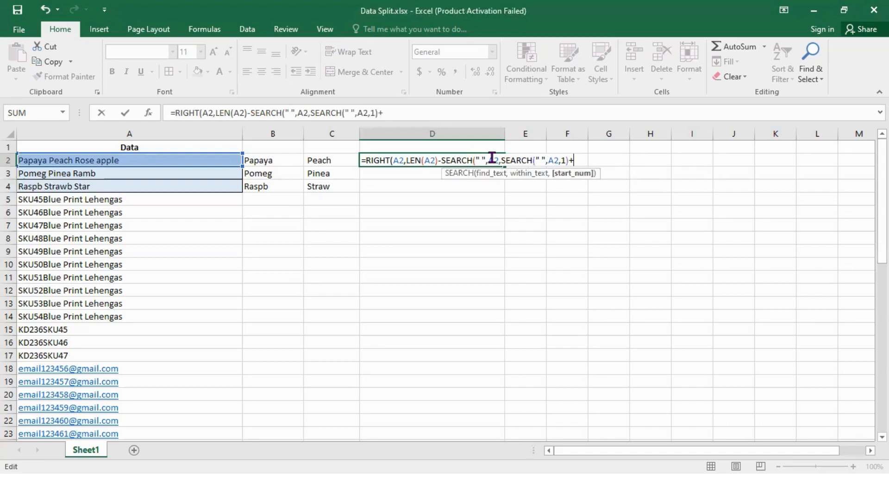
text(1)))
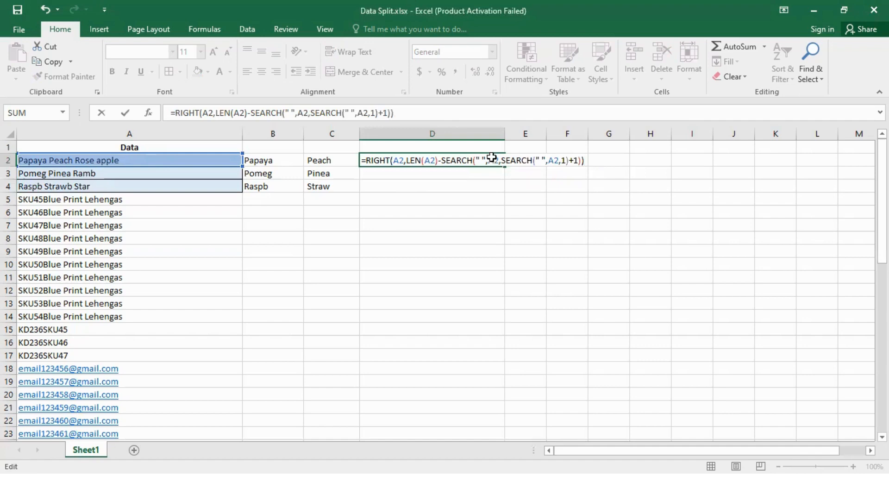
key(Return)
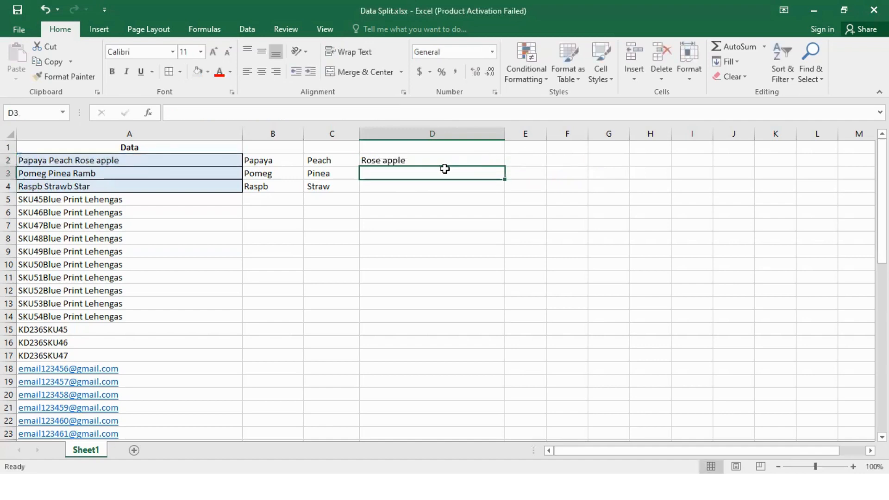
- Copy the last-word RIGHT formula from D2 down through D4
click(77, 158)
double_click(77, 158)
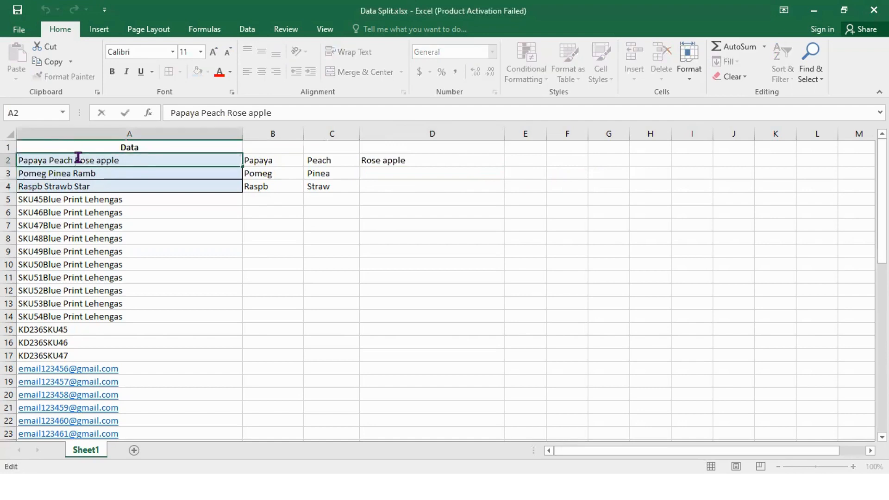
drag(77, 158, 123, 166)
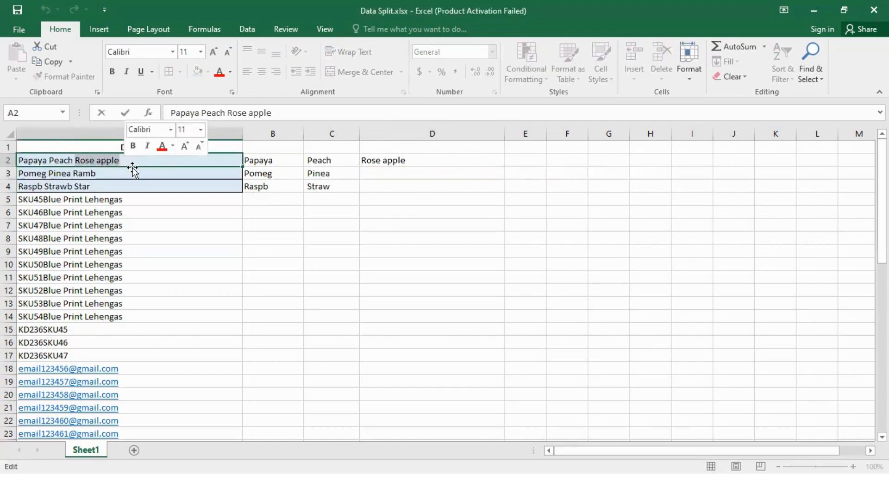
click(397, 190)
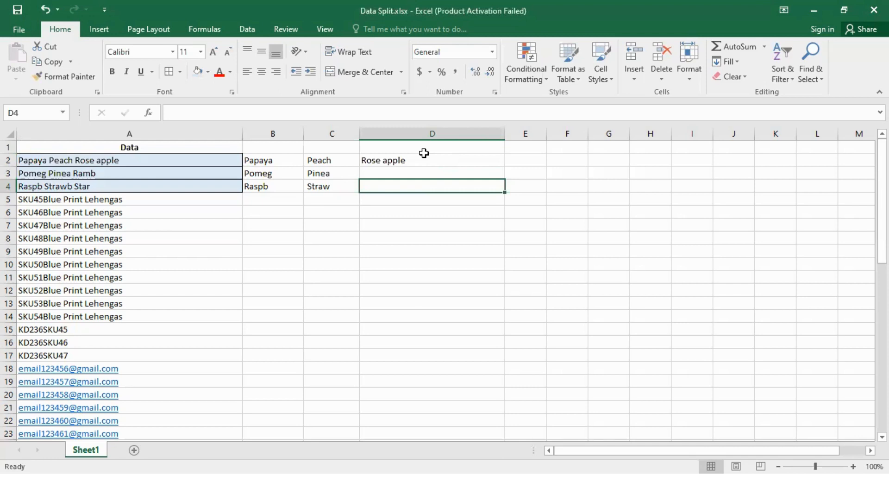
click(423, 162)
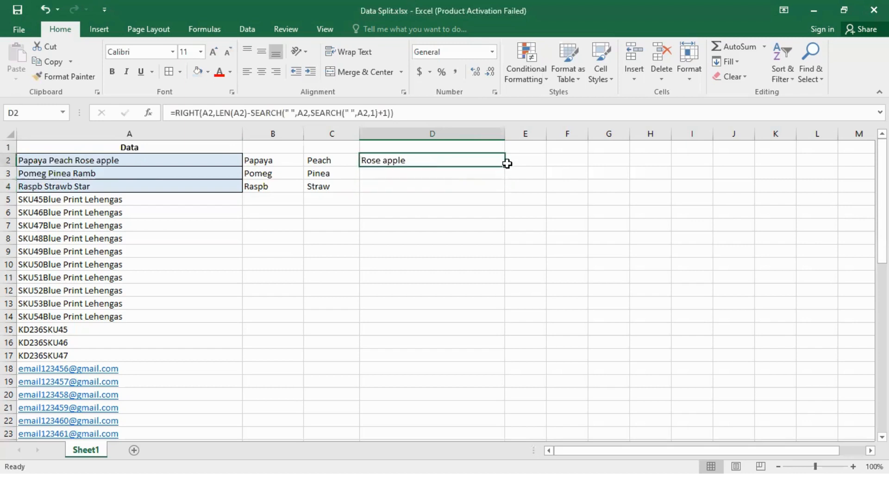
drag(505, 166, 506, 191)
click(475, 227)
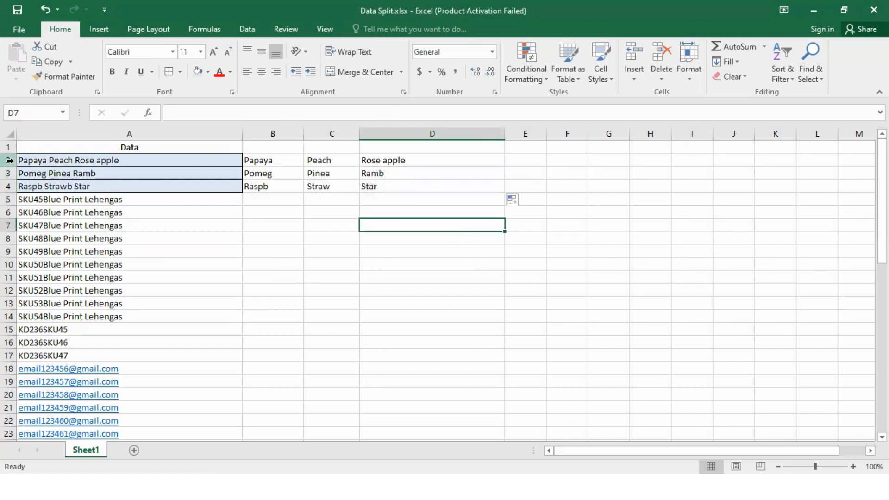
- Enter =LEFT(A5,5) in B5 to extract the SKU code from the start of the A5 text
click(152, 199)
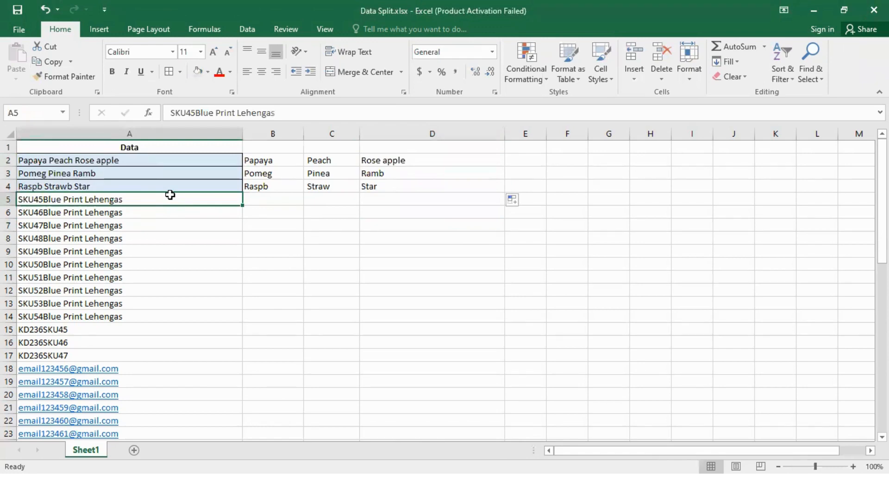
double_click(50, 201)
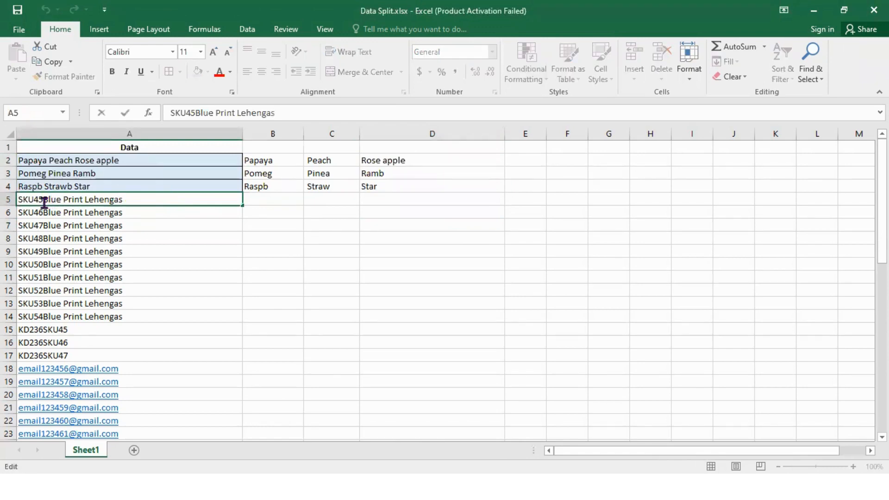
drag(42, 202, 22, 200)
click(214, 226)
click(286, 198)
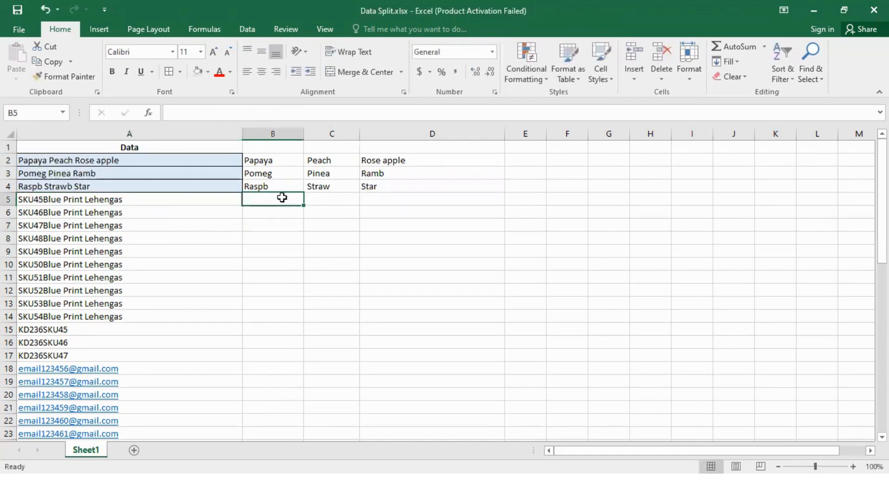
text(=)
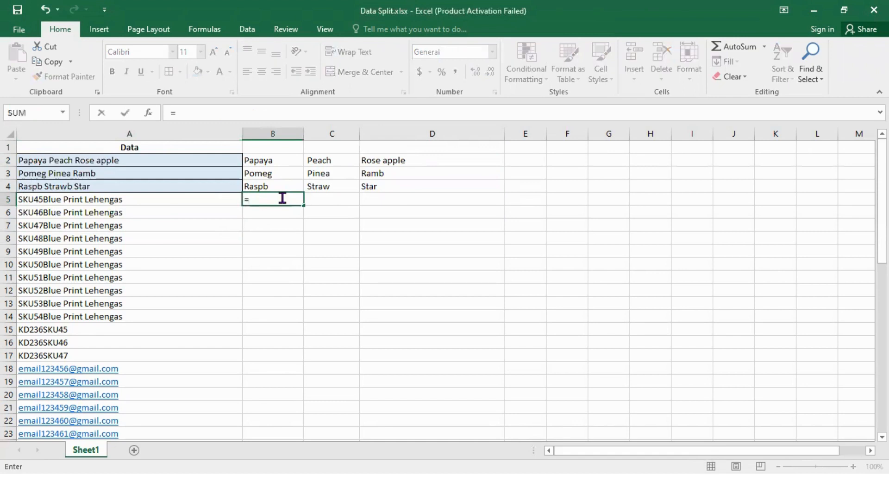
text(LEFT)
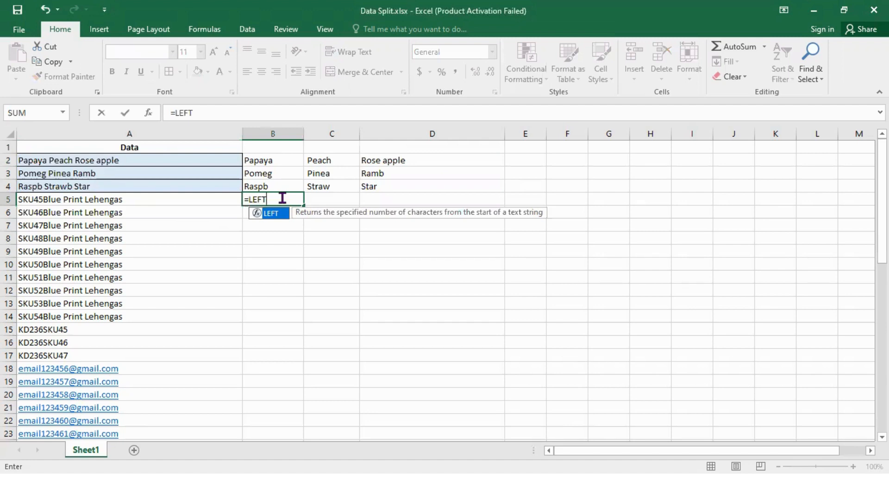
text(()
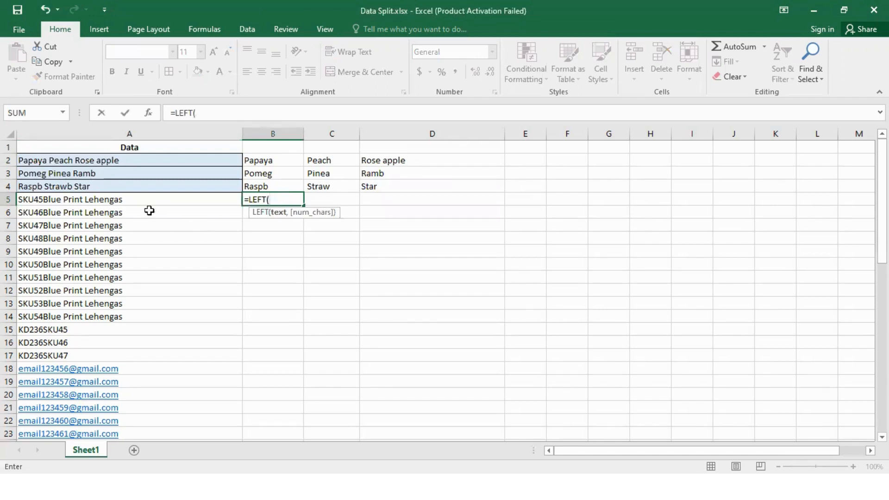
click(134, 199)
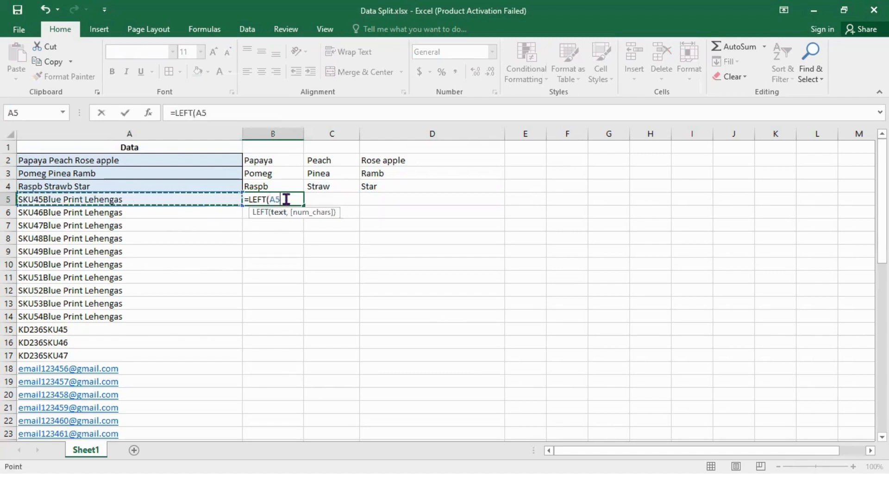
text(,)
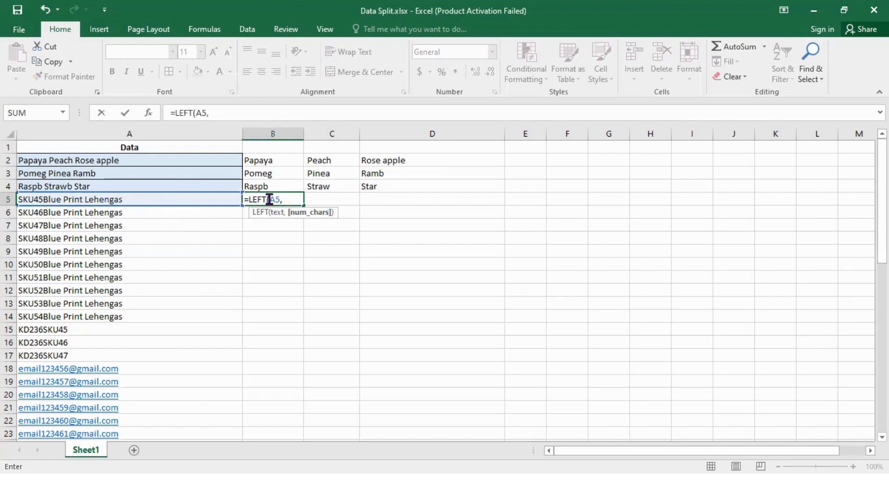
text(5))
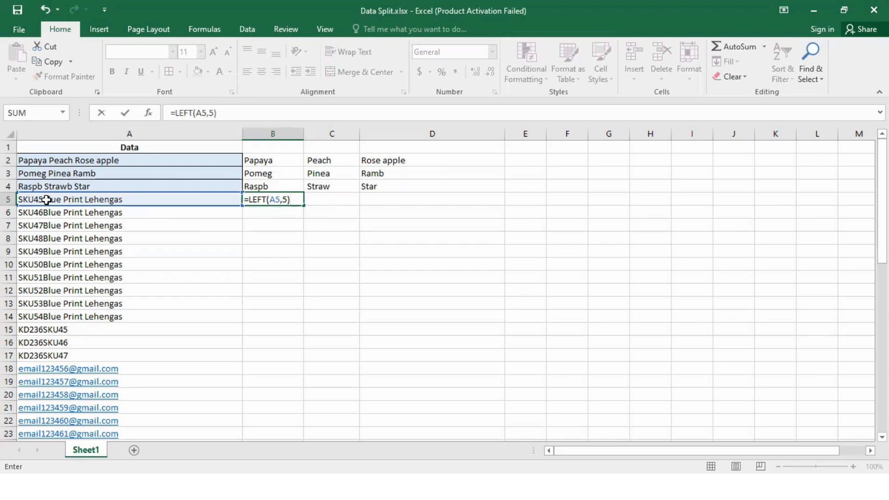
click(288, 200)
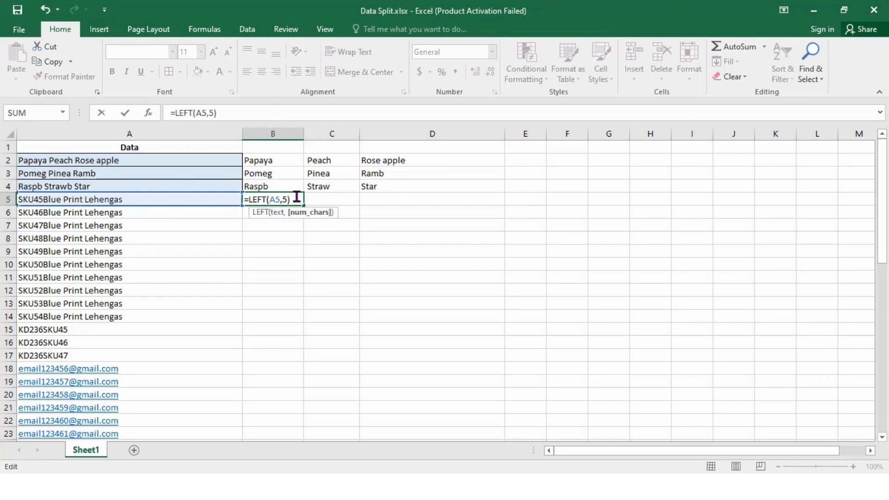
key(Return)
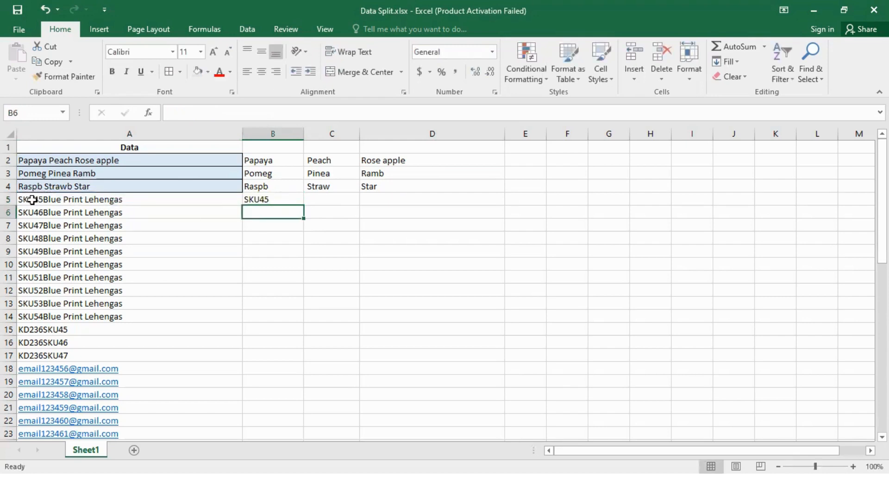
- Copy the LEFT formula from B5 down through B14
click(256, 200)
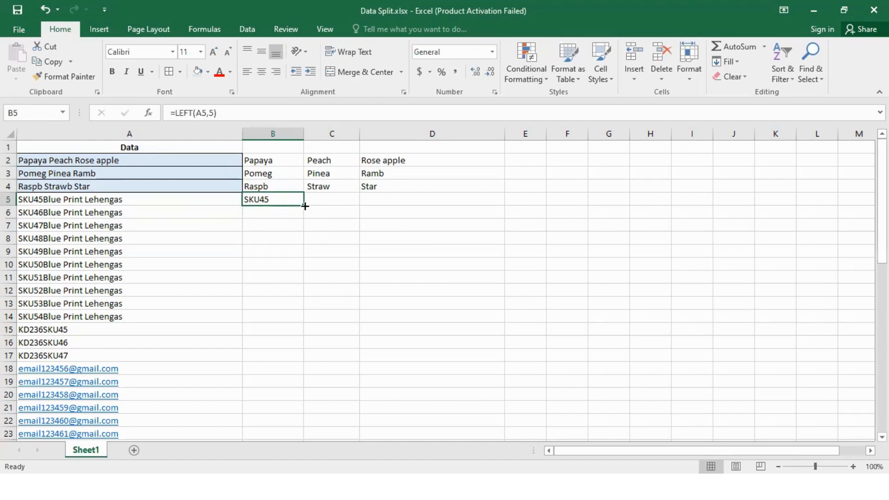
drag(304, 205, 310, 326)
click(346, 299)
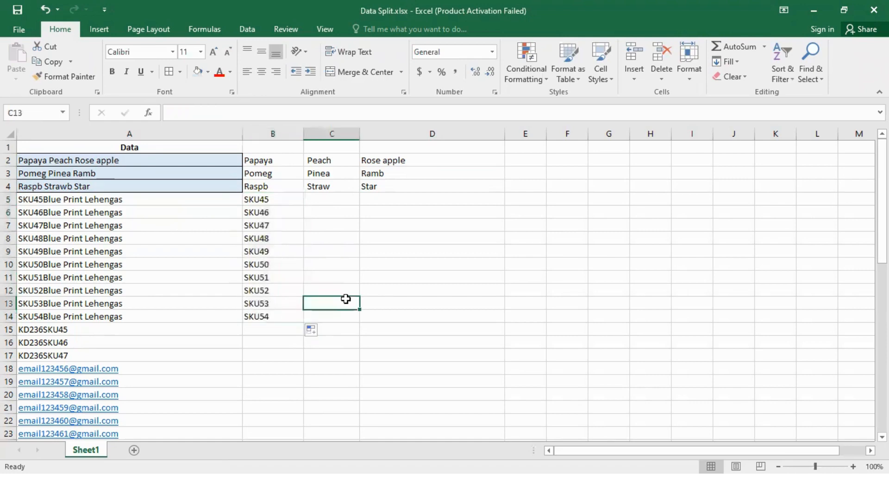
- Enter =RIGHT(A15,5) in B15 to extract the trailing SKU code, and copy the formula down through B17
scroll(347, 299, down, 2)
scroll(345, 300, up, 2)
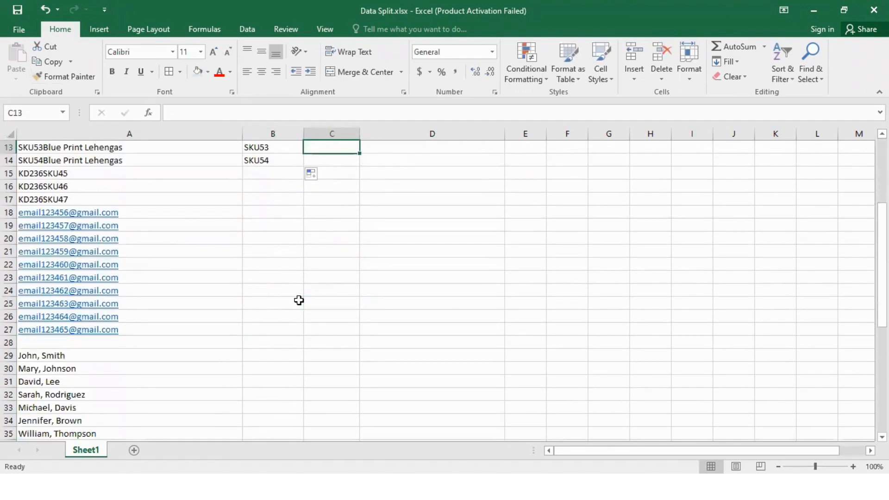
scroll(347, 286, down, 4)
click(88, 173)
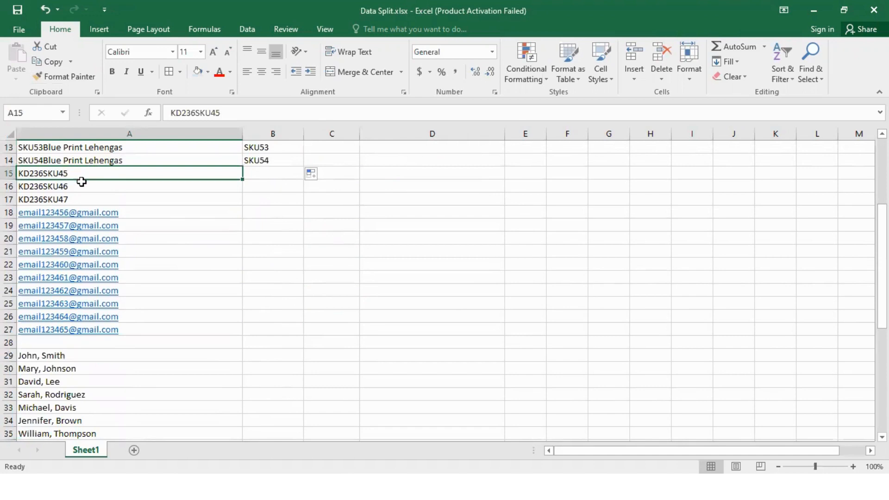
drag(81, 175, 75, 198)
click(271, 172)
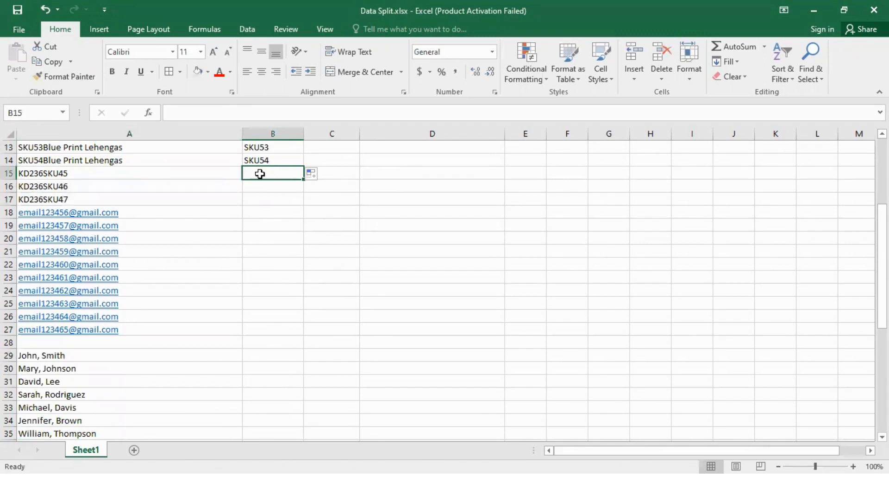
text(=)
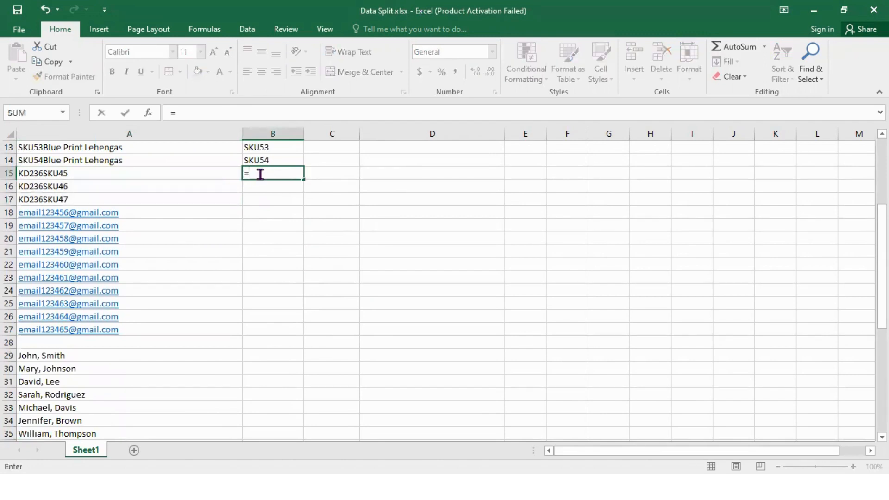
text(RIGHT)
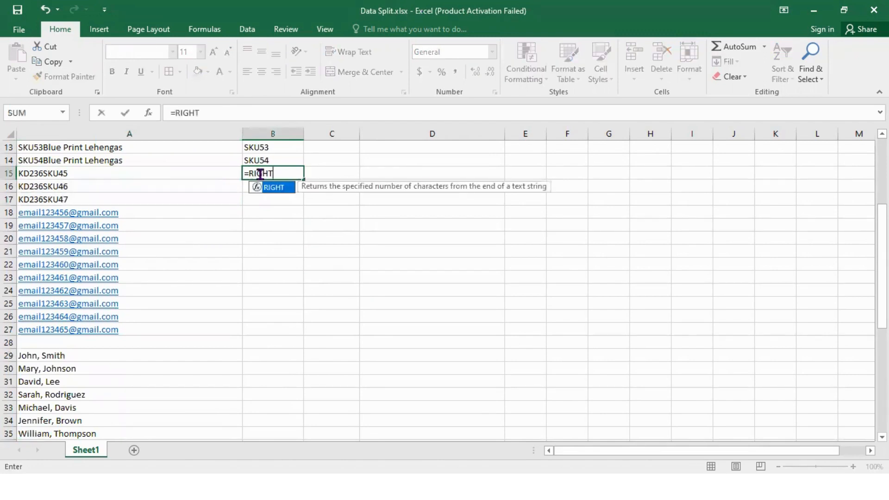
text(()
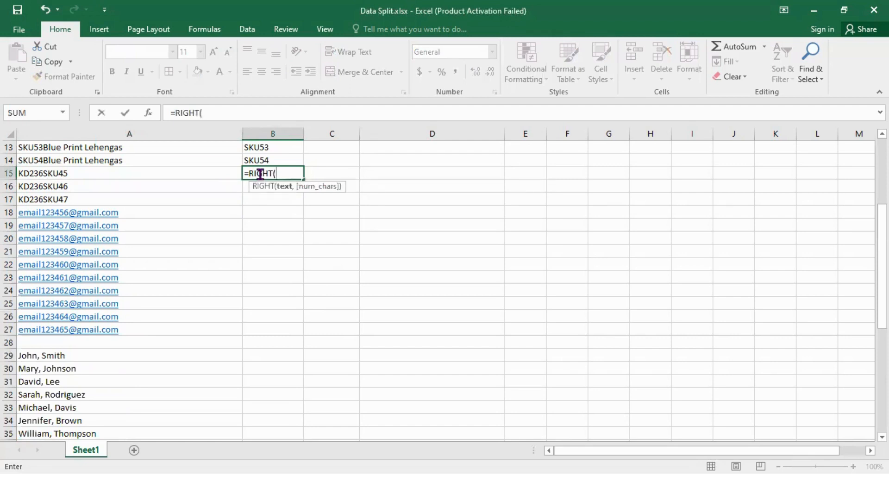
click(68, 172)
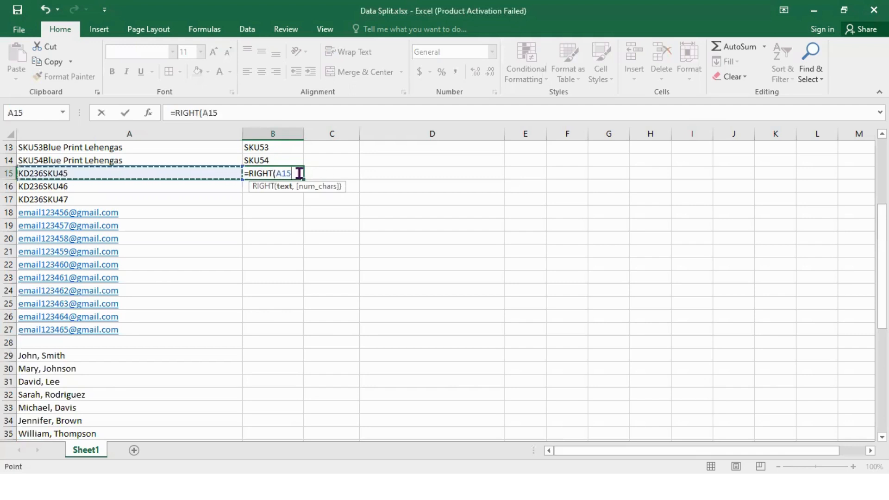
text(,)
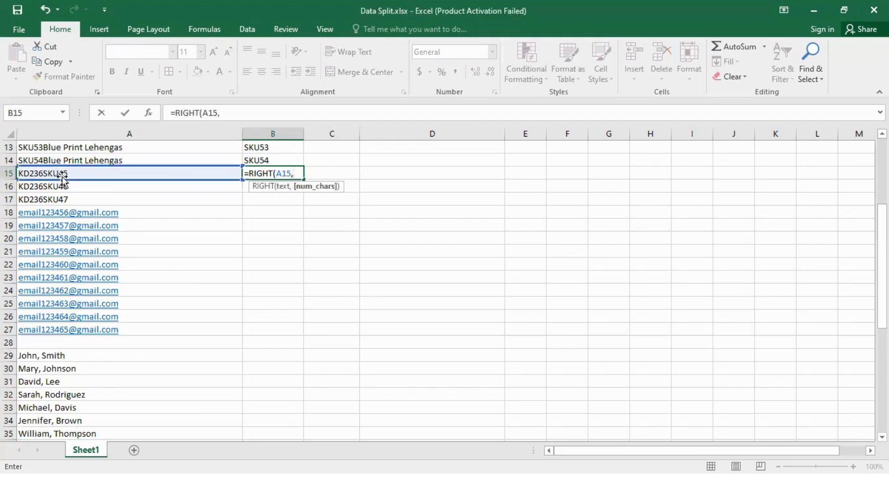
text(5))
key(Return)
click(286, 172)
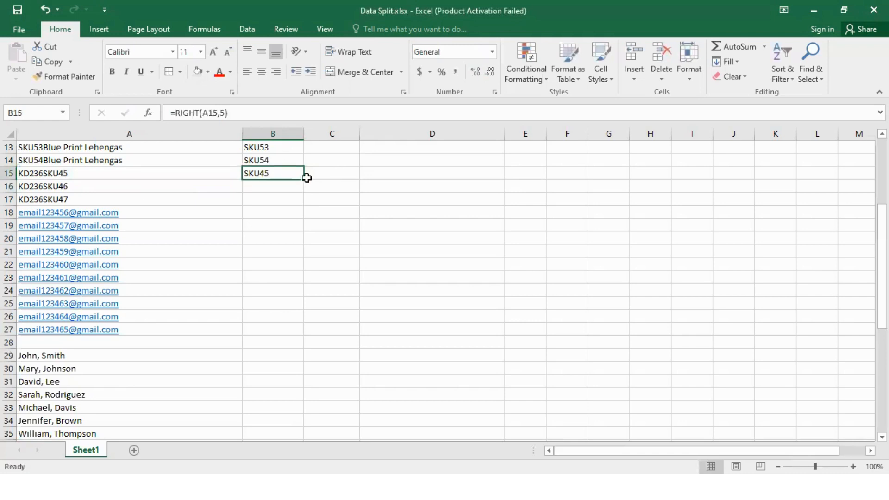
drag(304, 179, 299, 204)
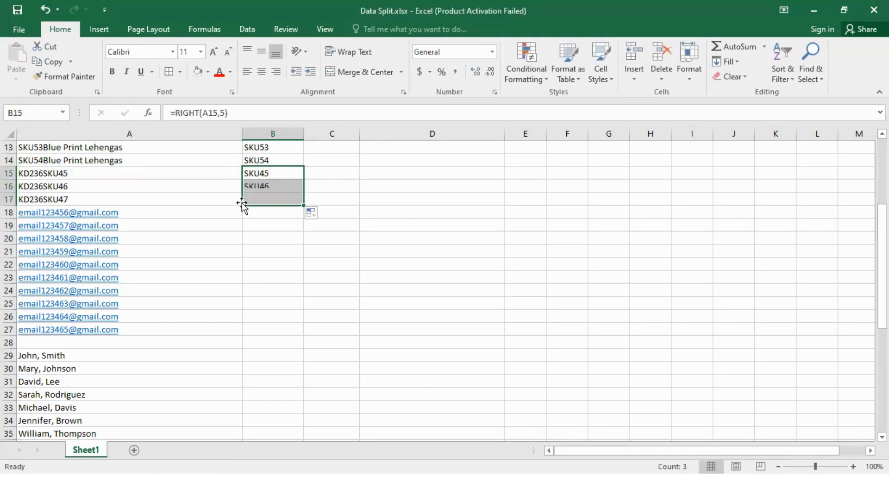
- Try a character count of 7 in the RIGHT formula in B17, leaving B18 empty
double_click(270, 199)
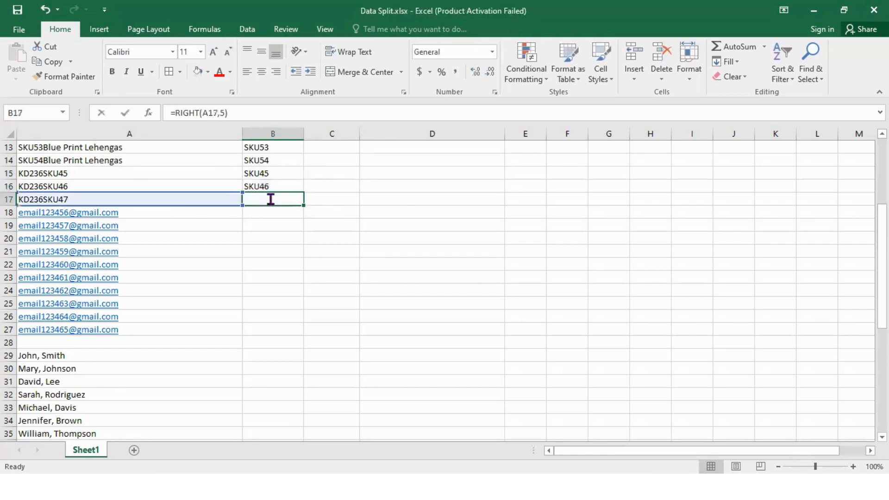
click(299, 200)
key(BackSpace)
text(7)
key(Return)
text(3)
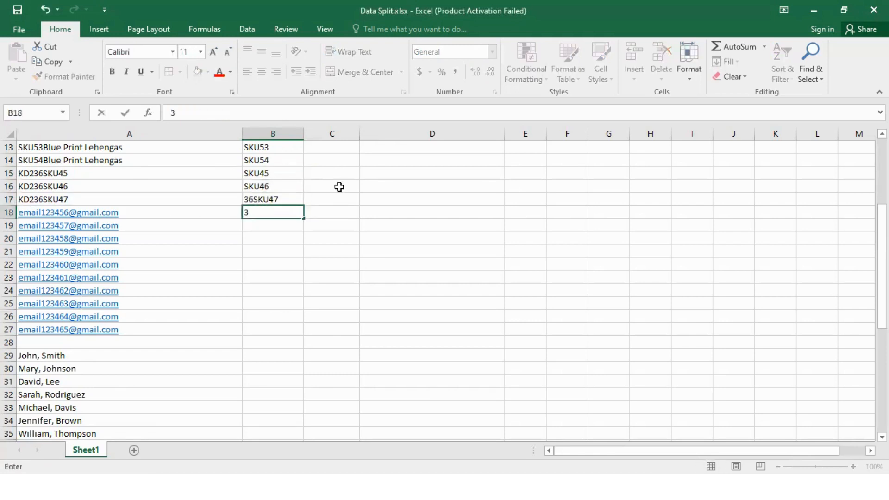
key(Escape)
- Set the character count of the RIGHT formula in B17 to 10
click(292, 248)
double_click(279, 200)
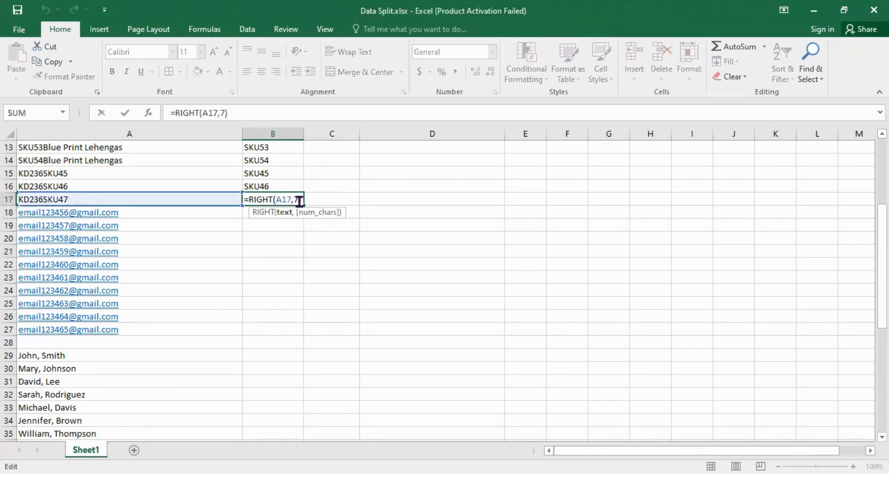
click(299, 200)
key(BackSpace)
text(10)
key(Return)
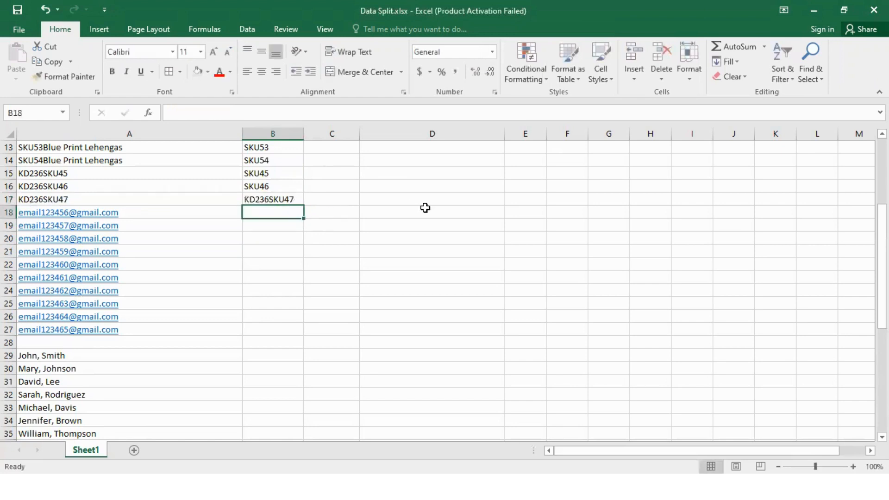
click(421, 208)
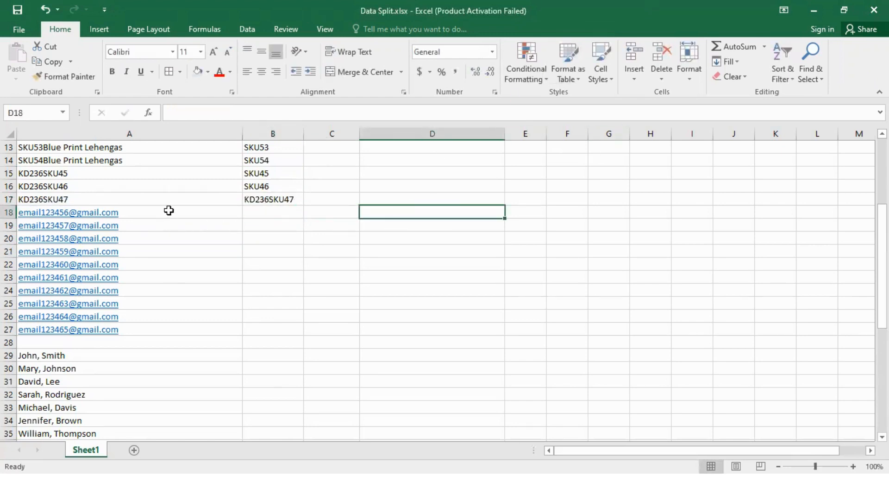
- Enter =LEFT(A18,FIND("@",A18)-1) in B18 to extract the part of the e-mail address before the @ sign
drag(169, 211, 147, 331)
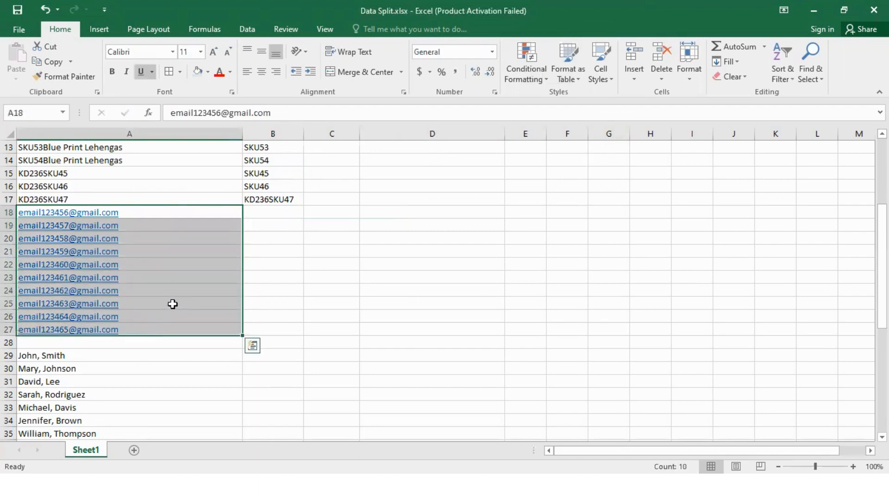
click(160, 213)
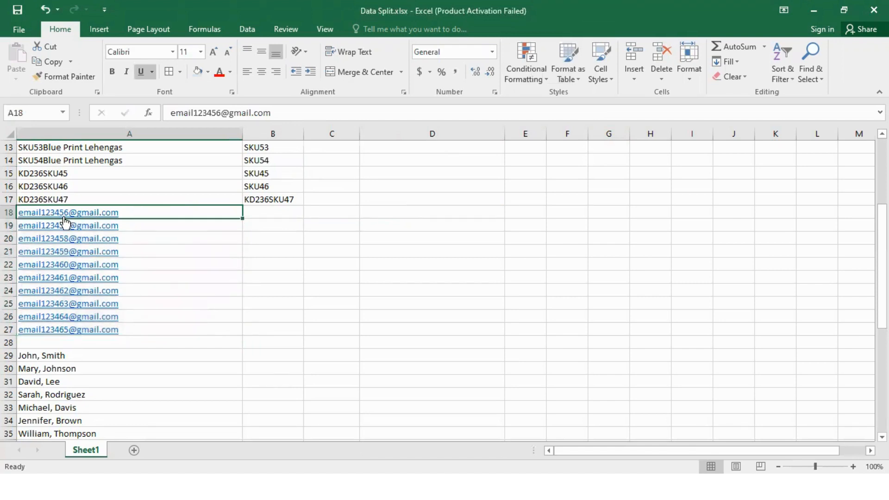
click(274, 213)
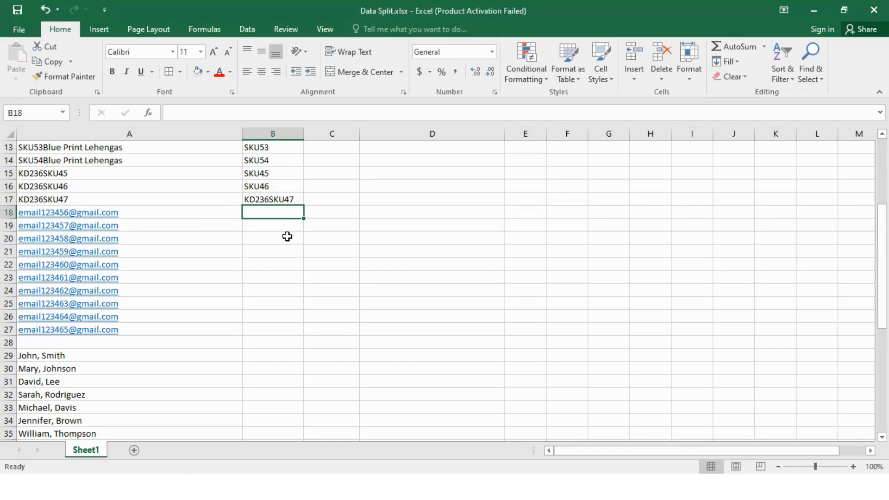
text(+)
key(BackSpace)
text(=)
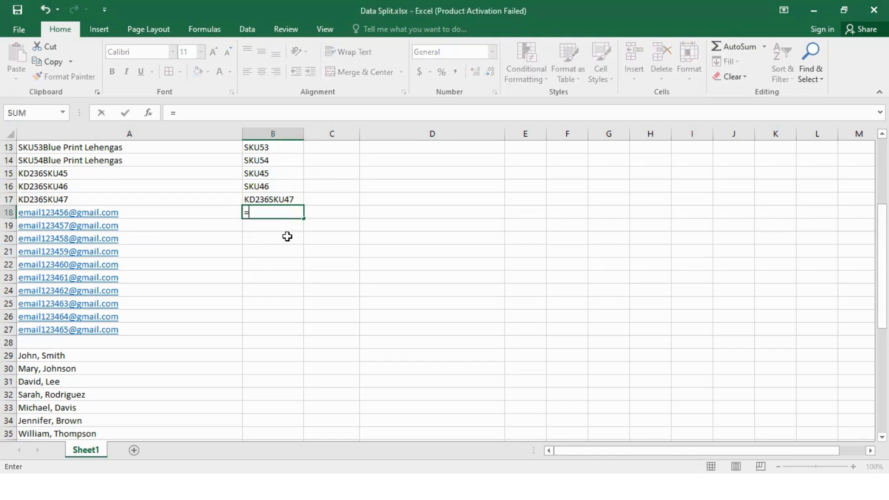
text(LEFT)
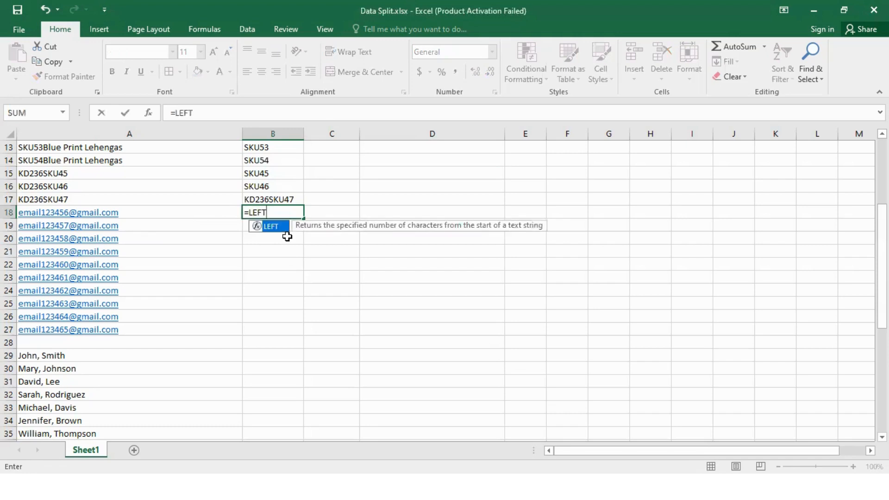
text(()
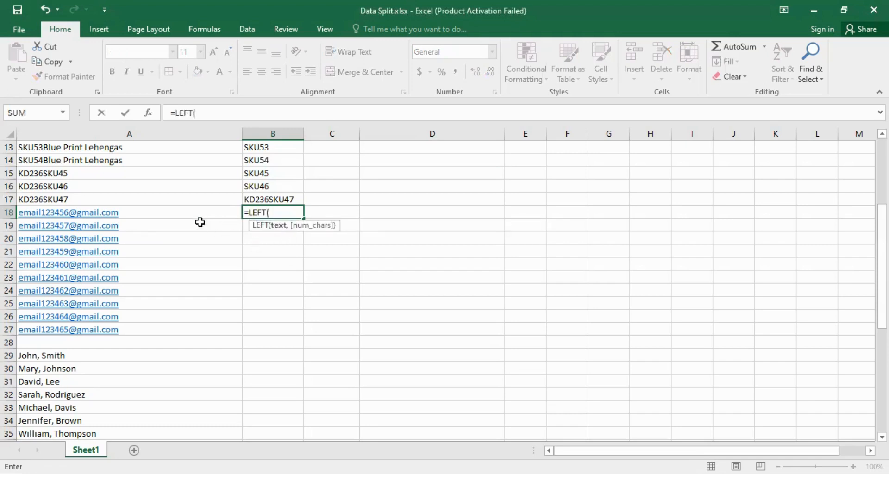
click(131, 212)
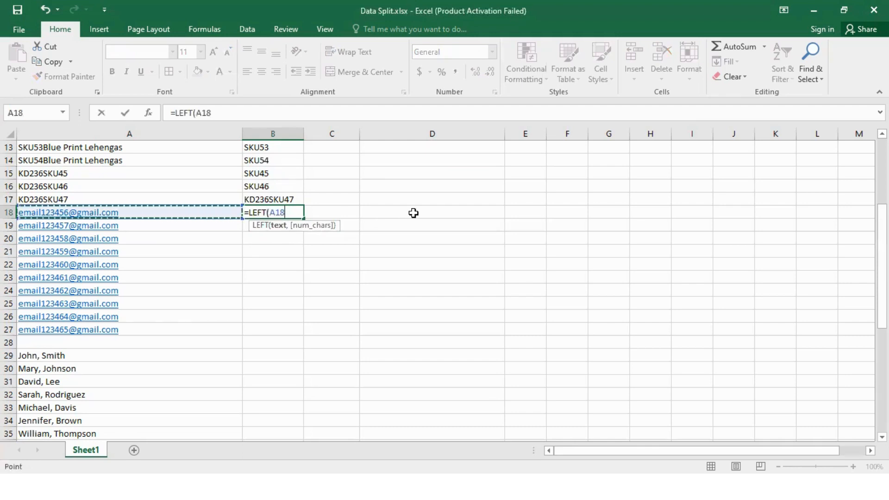
text(,F)
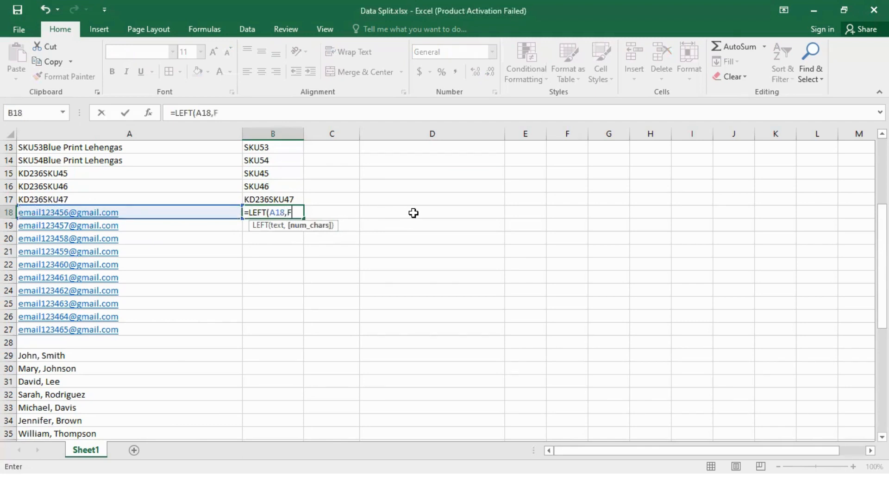
text(IND)
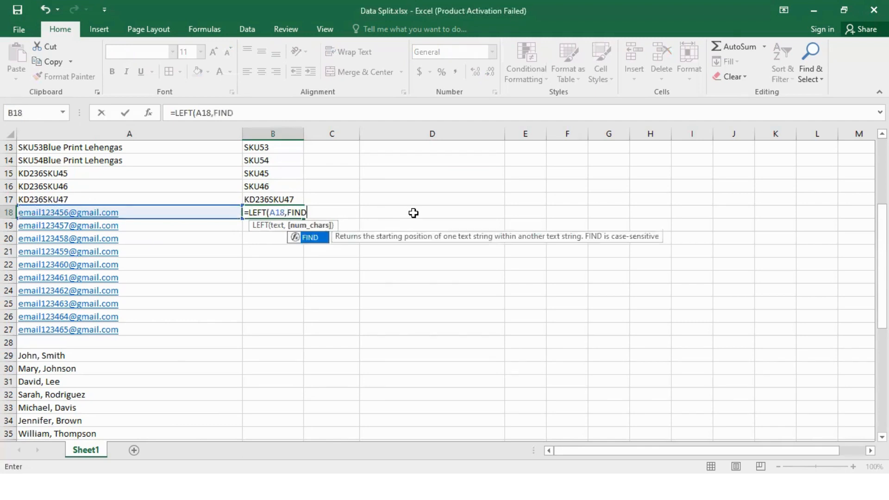
text(()
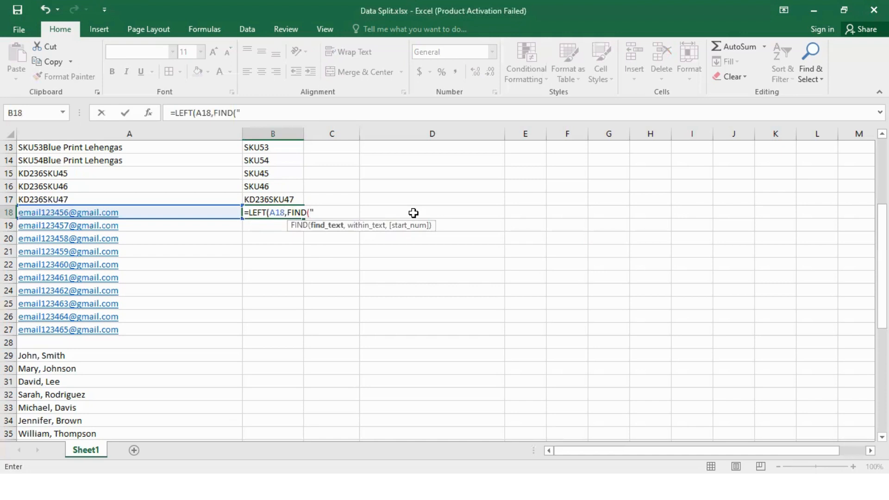
text("@",)
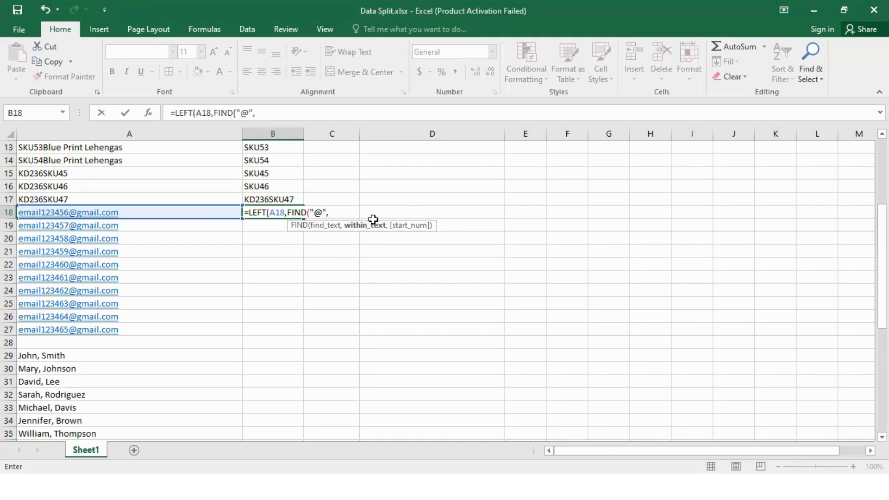
click(134, 212)
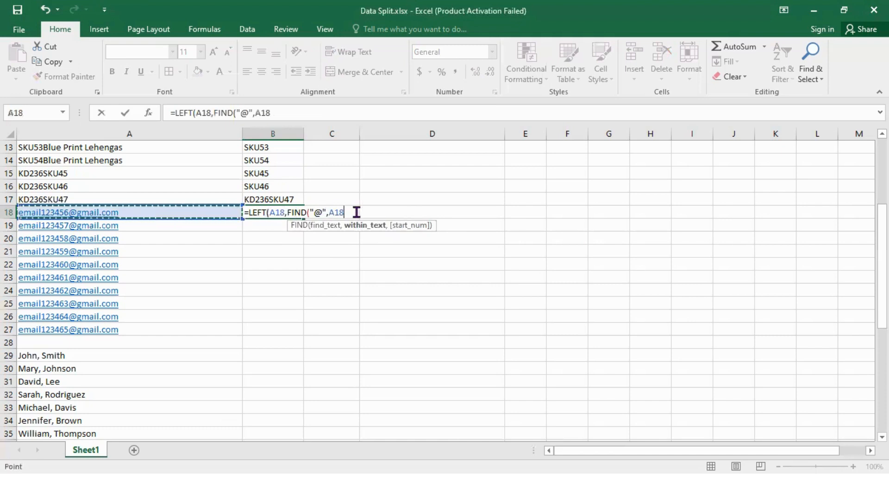
text()-1)
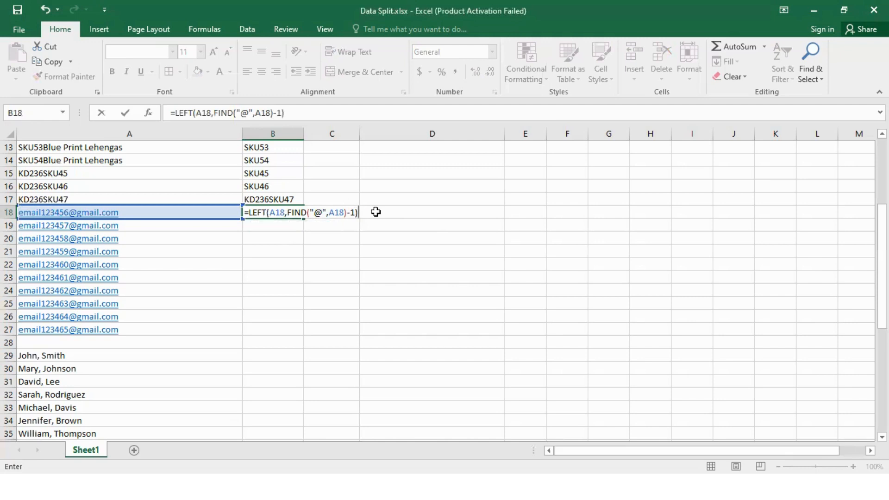
key(Return)
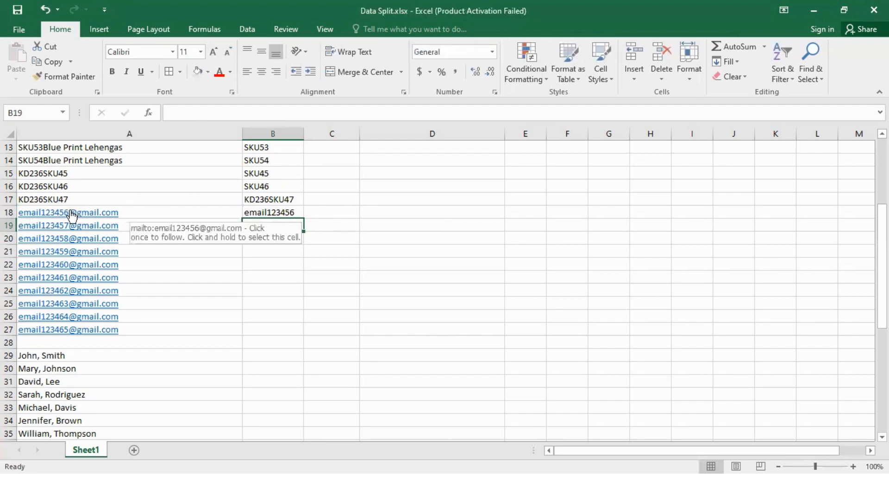
- Copy the LEFT and FIND formula from B18 down through B27
click(295, 210)
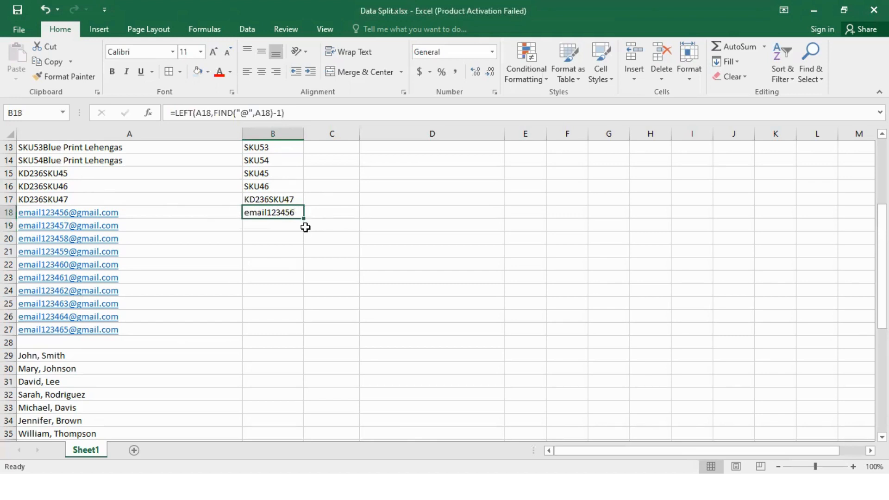
drag(306, 219, 295, 333)
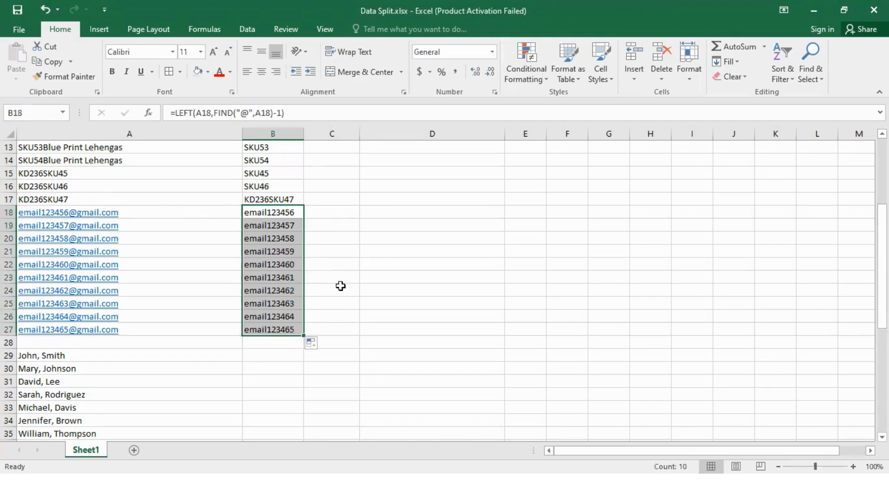
- Review the extracted values in column B against the source data in column A, and look over the unsplit names from row 29 down
scroll(340, 286, down, 4)
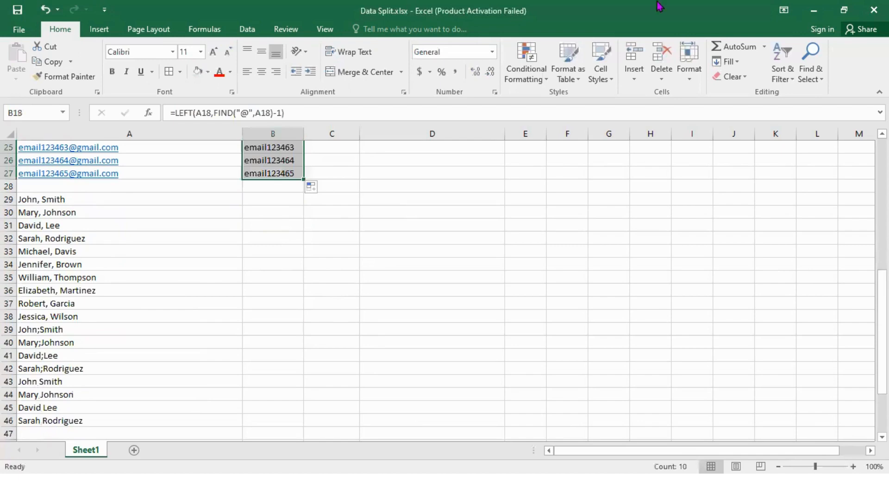
scroll(338, 245, up, 4)
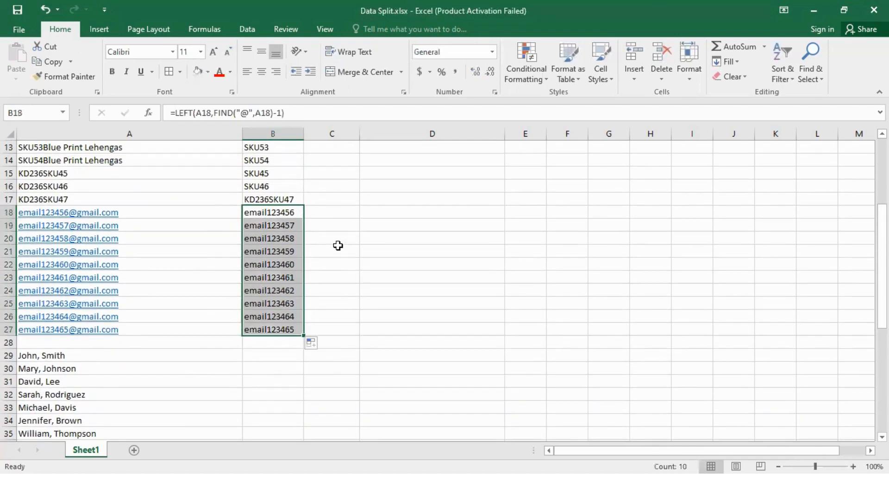
scroll(339, 246, down, 2)
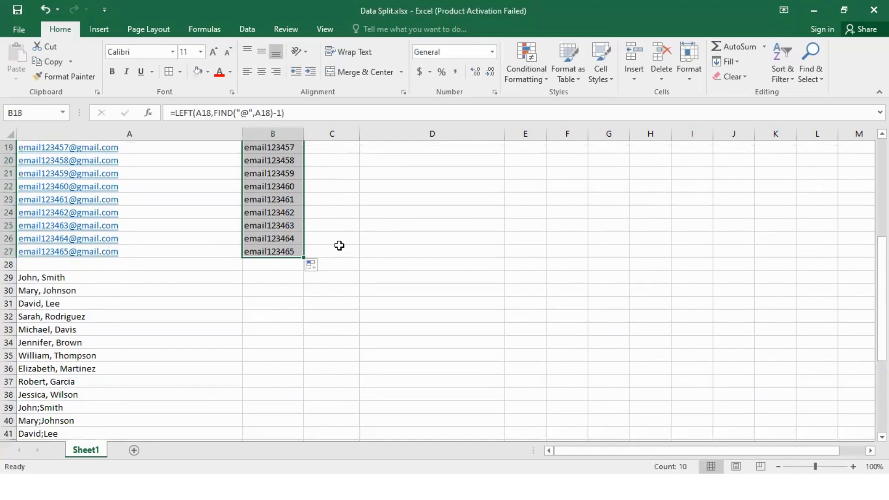
scroll(133, 329, down, 4)
scroll(137, 330, up, 2)
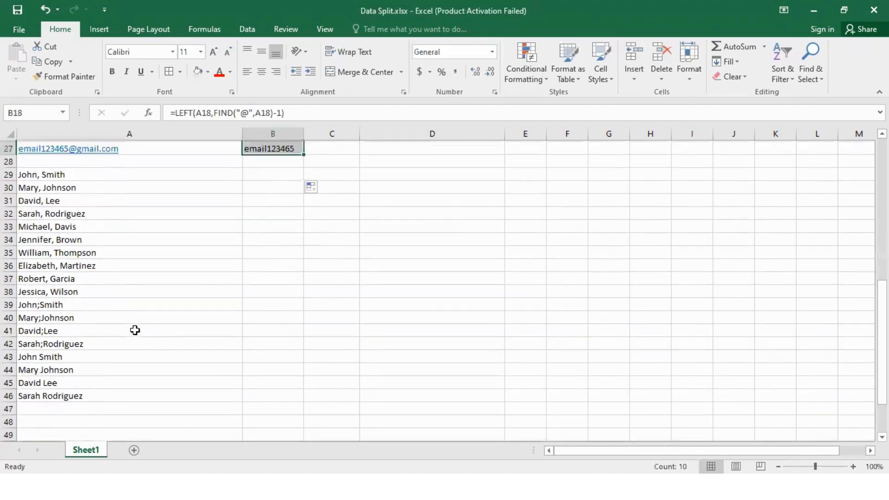
scroll(136, 330, up, 8)
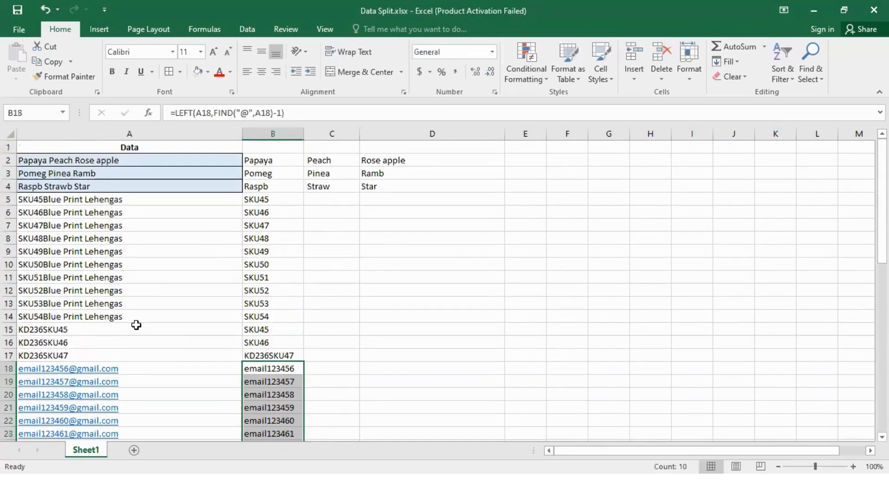
scroll(136, 326, down, 6)
scroll(136, 321, up, 2)
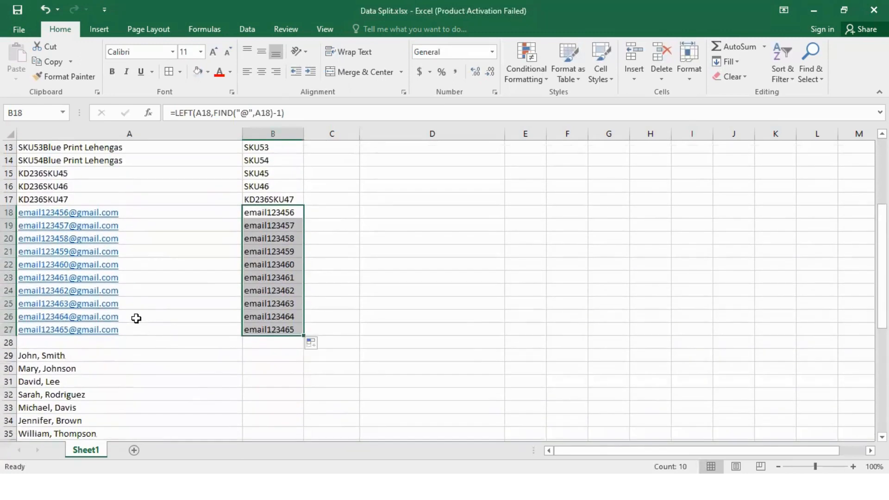
scroll(136, 320, down, 4)
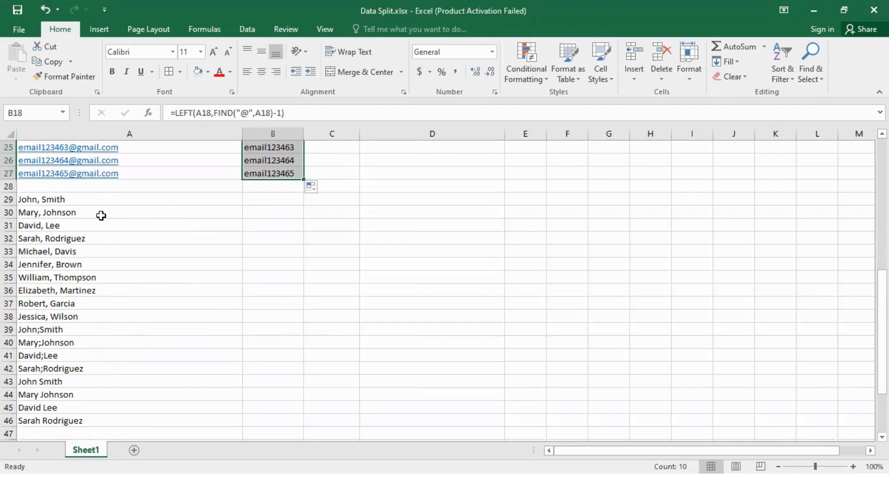
scroll(177, 230, up, 8)
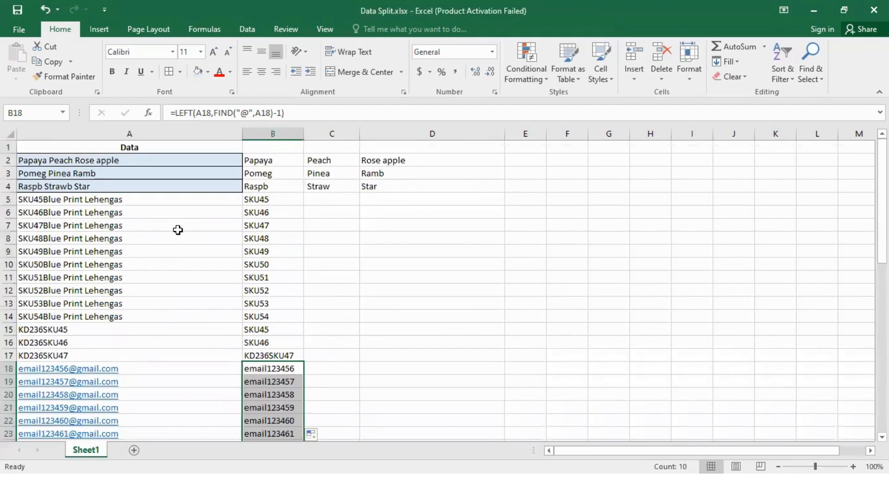
scroll(352, 282, down, 4)
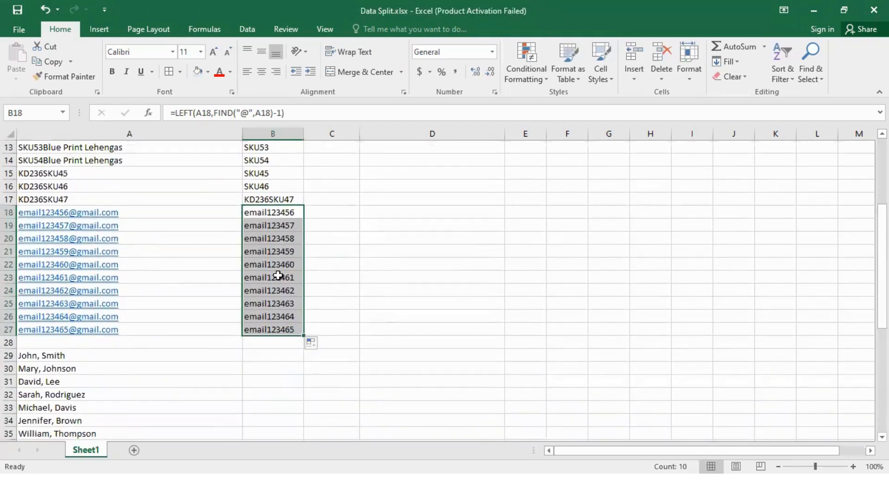
scroll(275, 275, up, 4)
drag(64, 202, 125, 408)
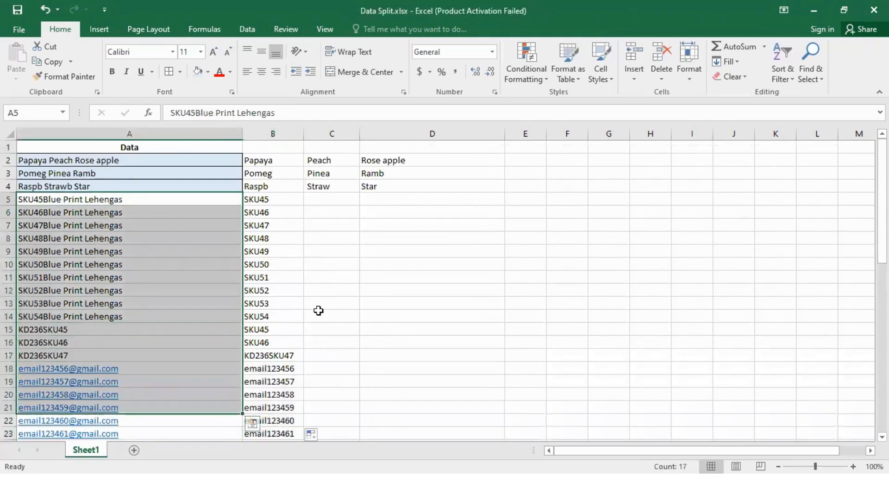
scroll(119, 350, down, 2)
click(148, 407)
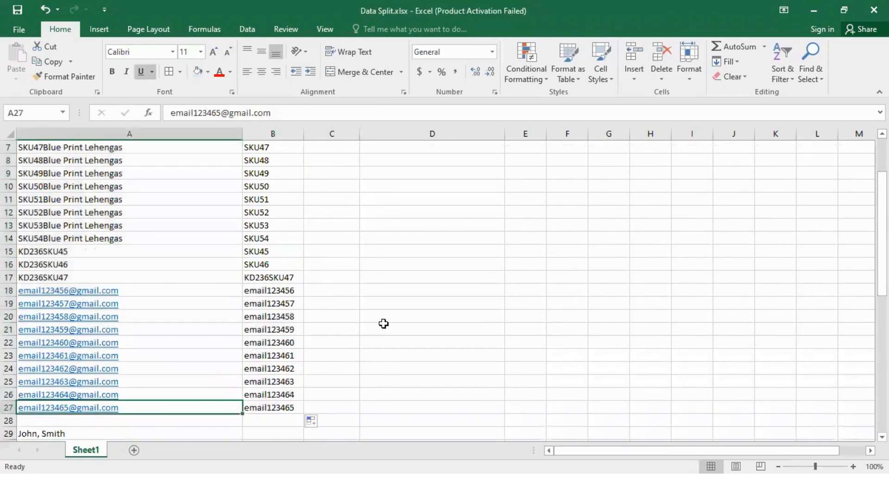
- Split the comma-separated names in A29:A38 with Text to Columns as delimited data, using Tab and Comma as delimiters and not Semicolon
scroll(384, 323, down, 4)
scroll(389, 320, down, 4)
scroll(348, 314, up, 2)
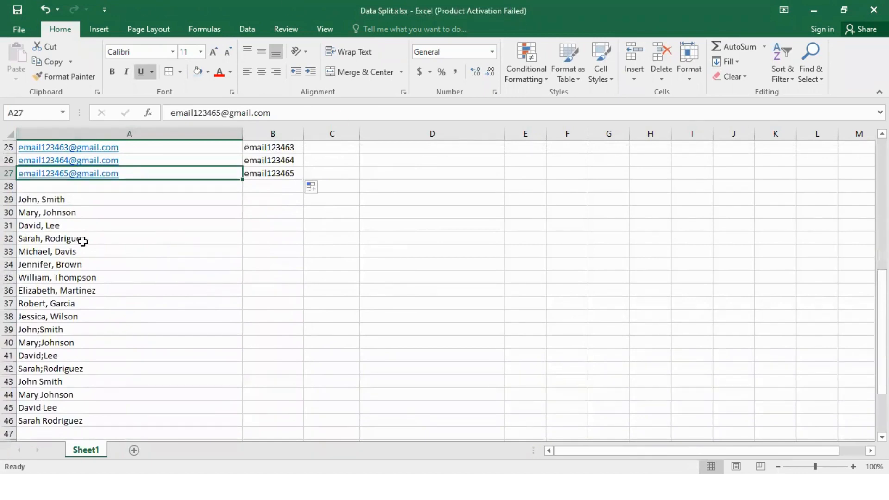
click(98, 200)
drag(97, 211, 94, 320)
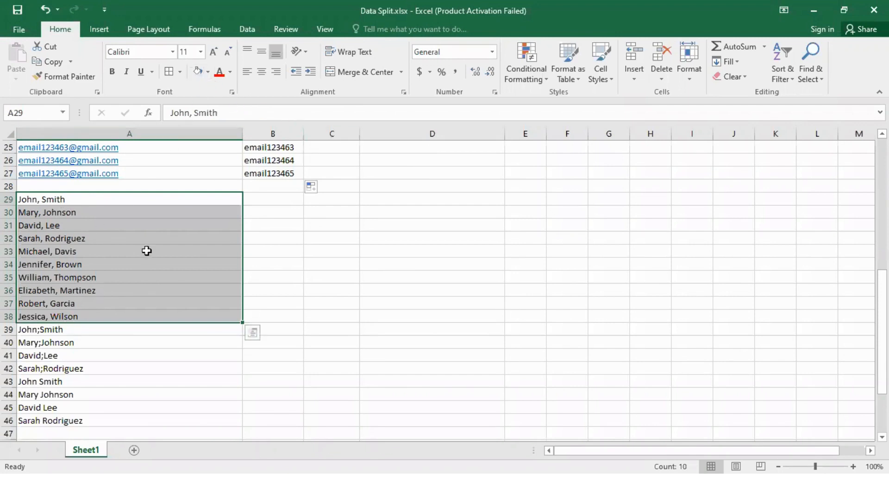
click(246, 31)
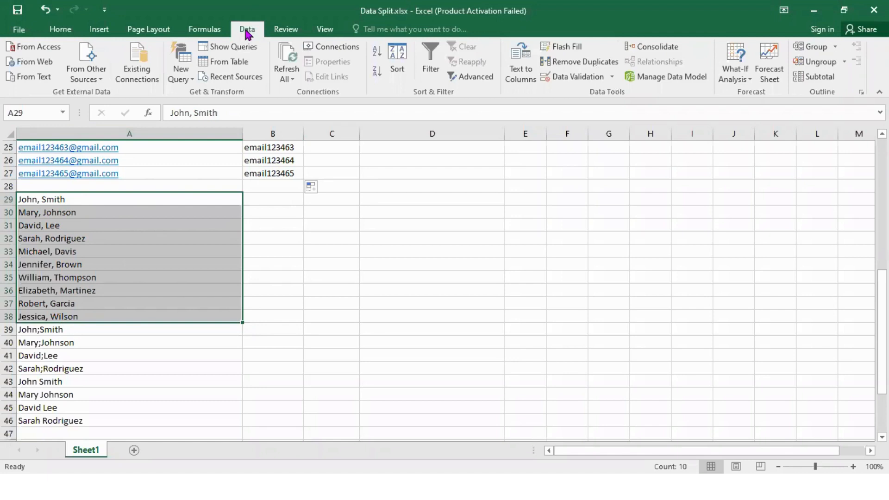
click(527, 73)
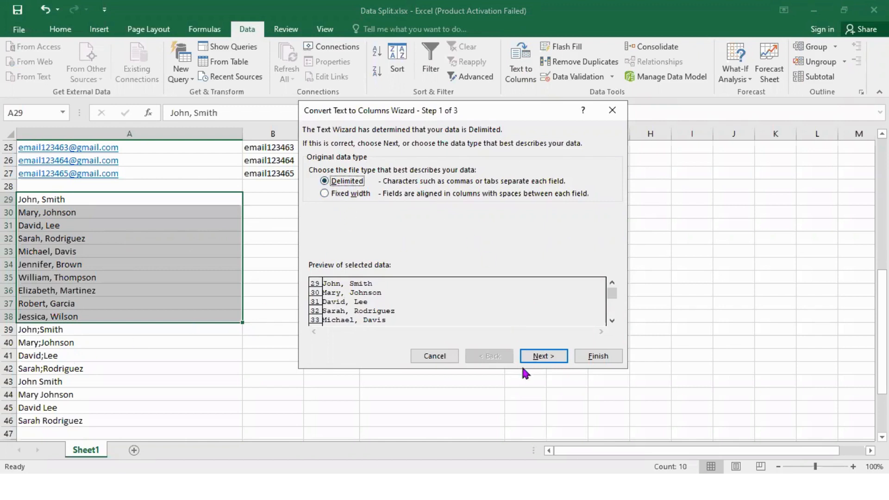
click(546, 362)
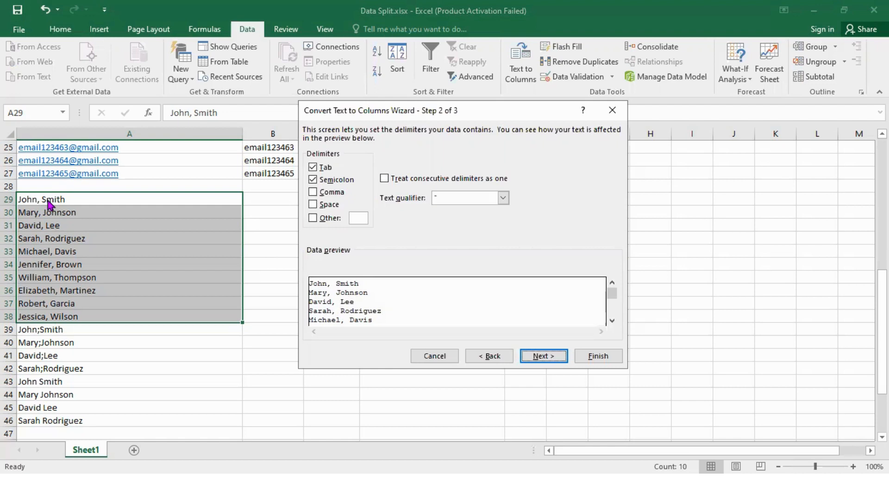
click(314, 192)
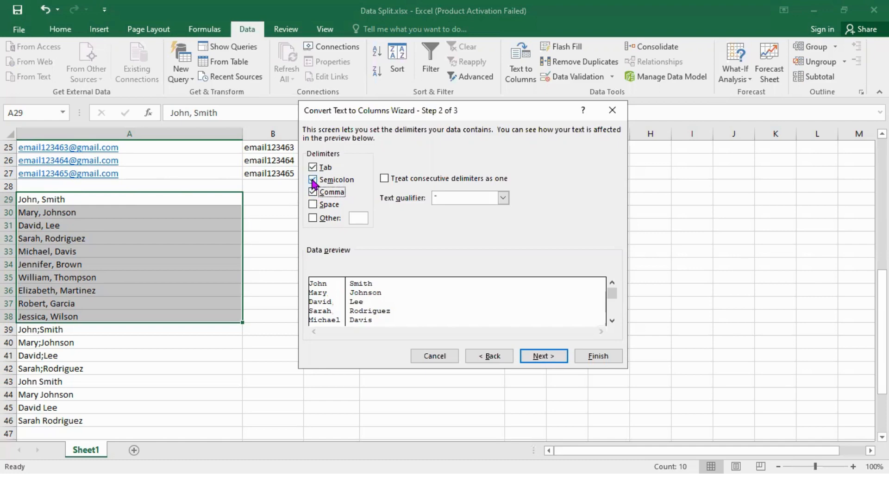
click(314, 182)
click(557, 357)
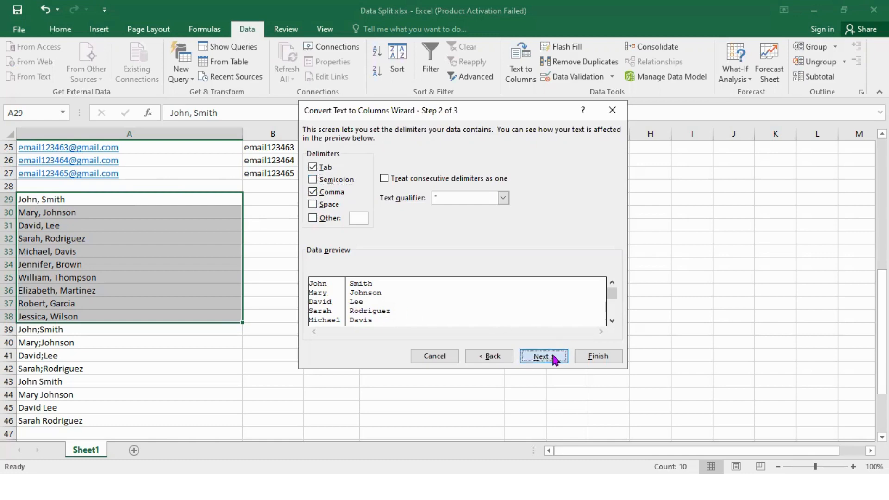
click(599, 356)
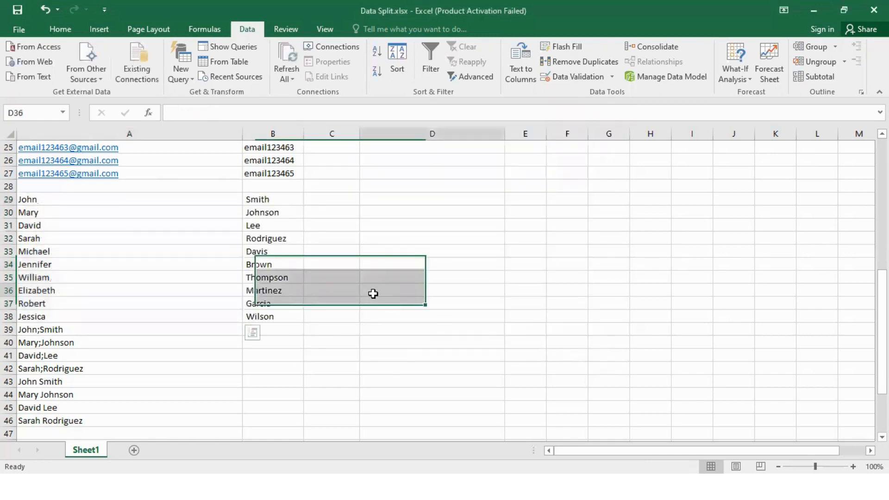
- Split the semicolon-separated names in A39:A42 with Text to Columns as delimited data, using Tab and Semicolon as delimiters and not Comma
click(371, 294)
drag(147, 199, 266, 315)
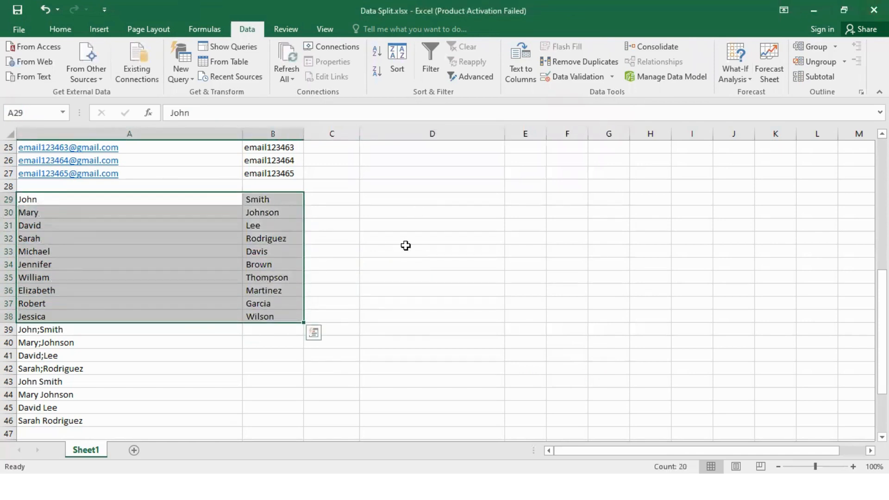
click(405, 245)
scroll(406, 245, down, 2)
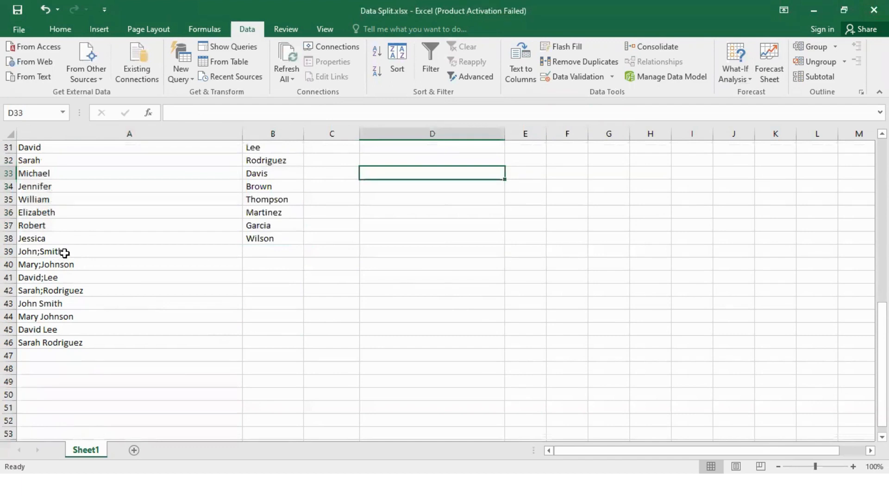
drag(64, 252, 61, 289)
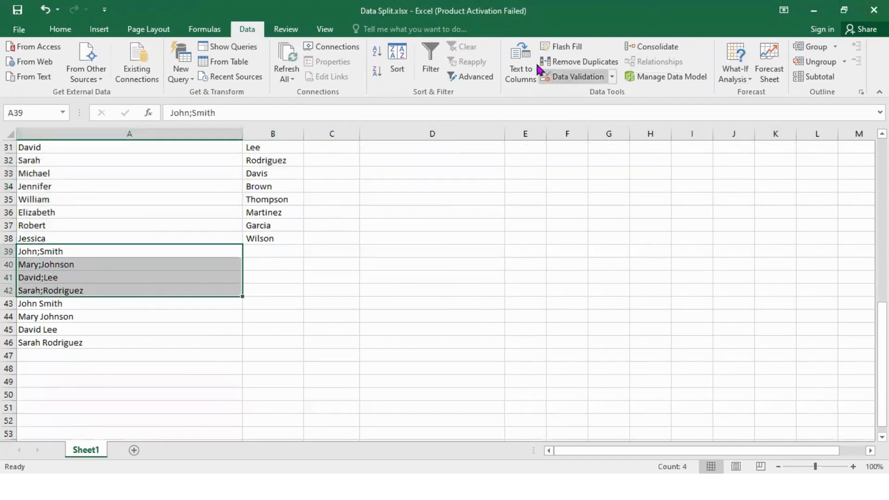
click(526, 67)
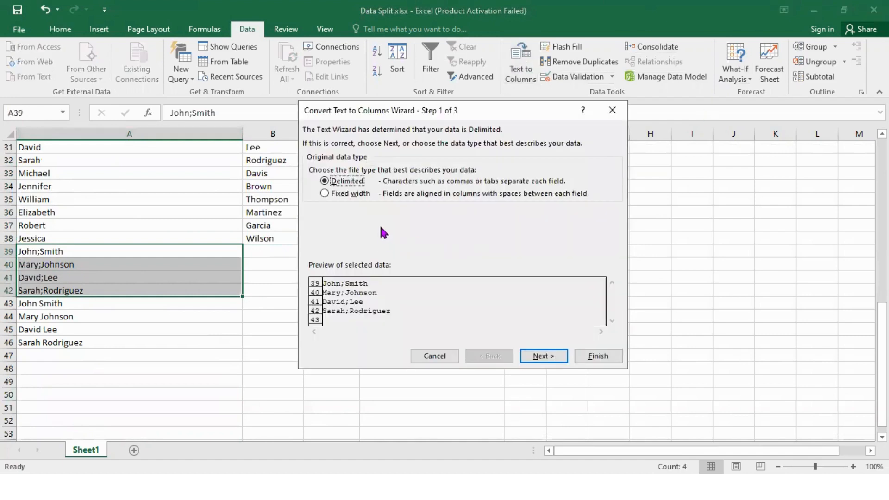
click(543, 356)
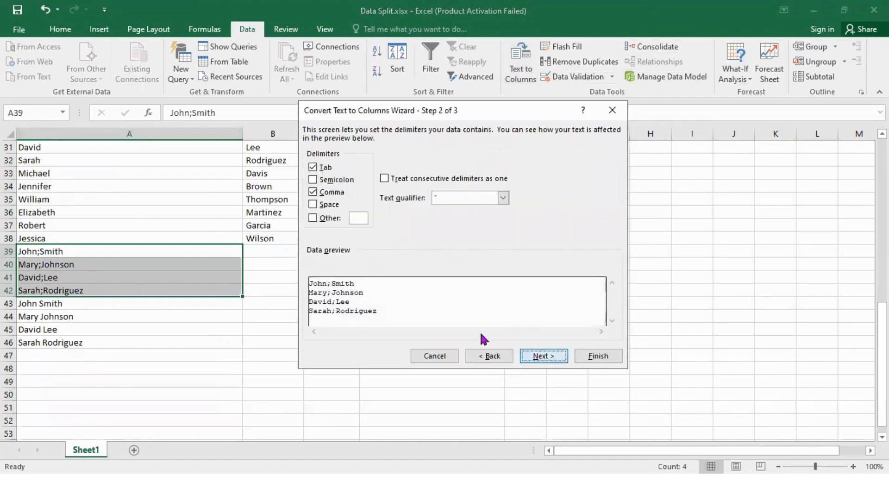
click(313, 192)
click(314, 180)
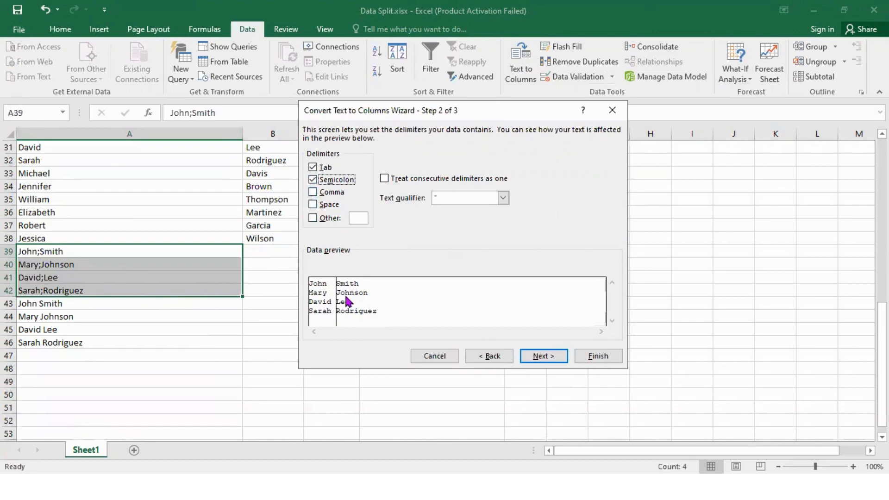
click(535, 362)
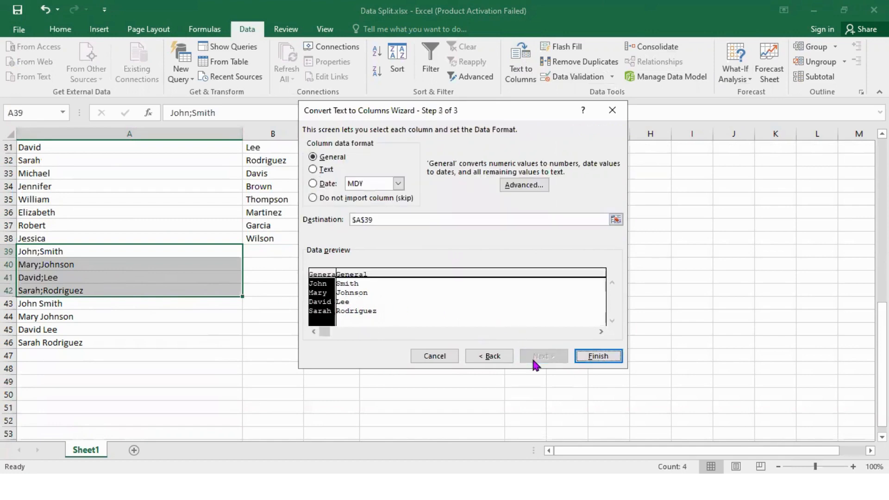
click(594, 355)
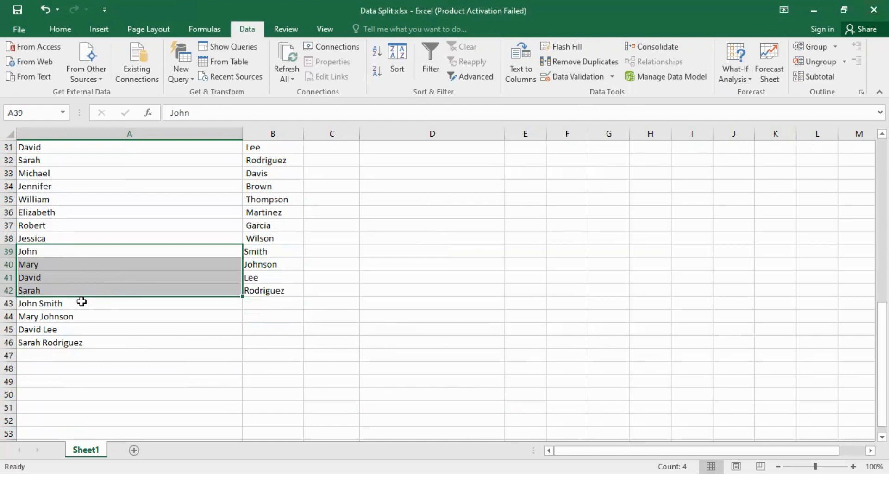
- Try splitting the space-separated names in A43:A46 with Text to Columns using Tab and Space instead of Semicolon as delimiters, and undo the split
drag(82, 302, 79, 341)
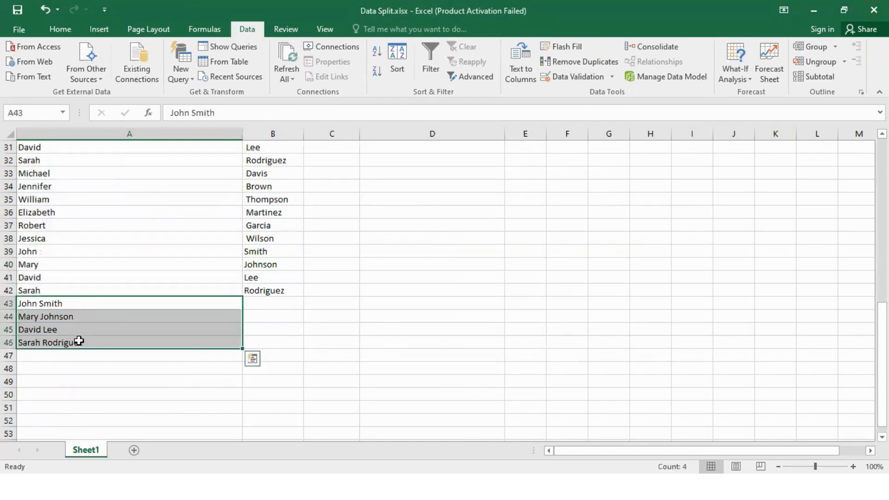
click(531, 83)
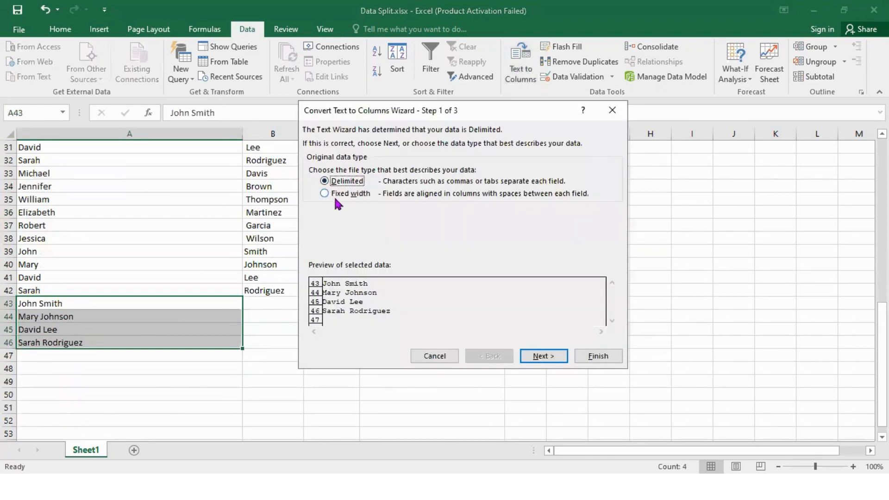
click(542, 356)
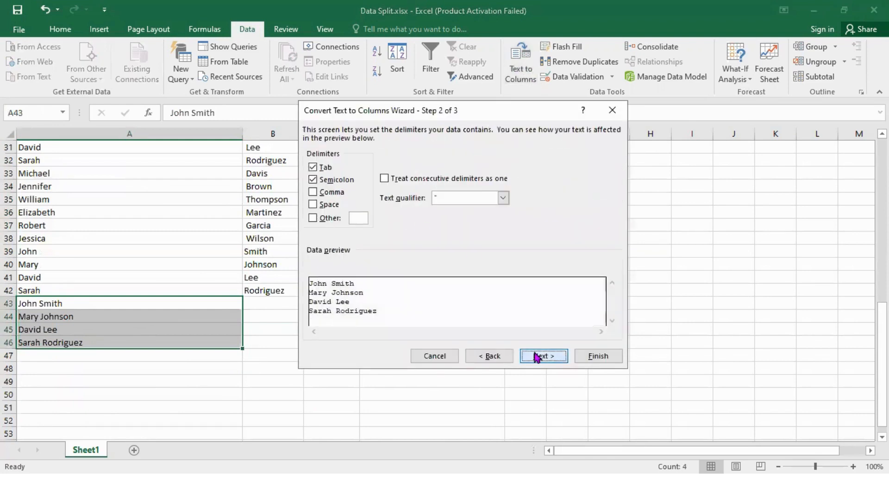
click(313, 179)
click(313, 205)
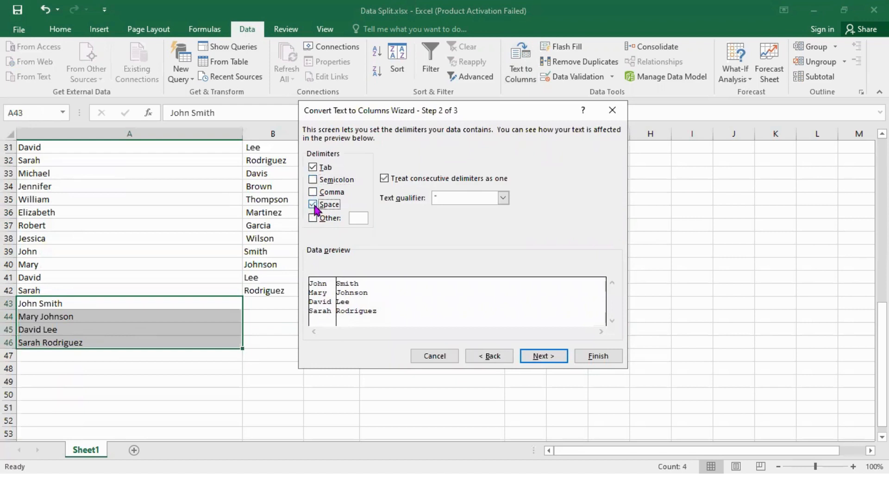
click(551, 360)
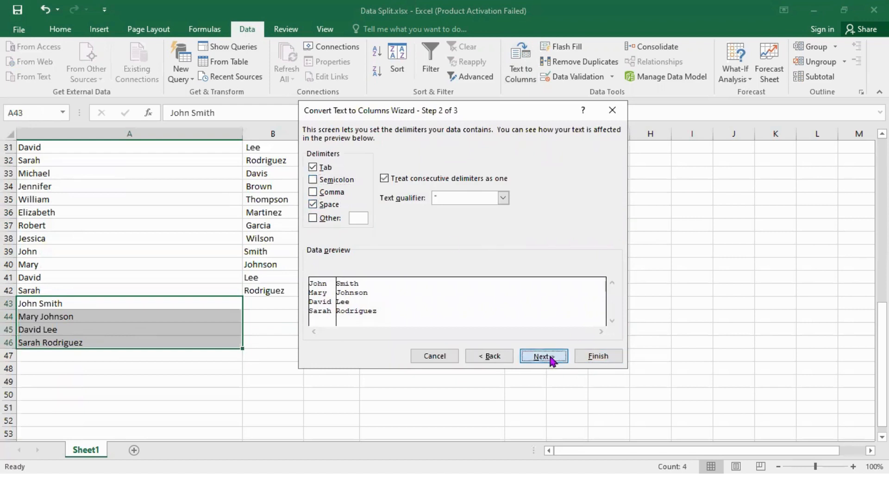
click(597, 357)
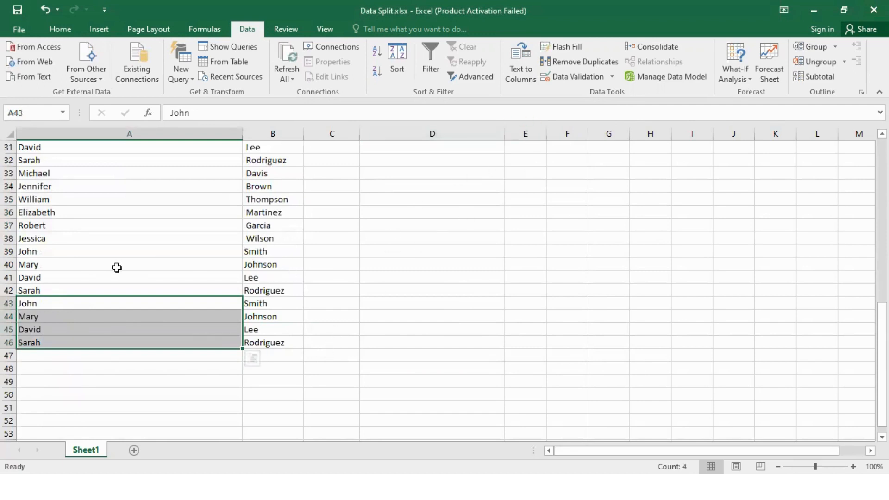
key(ctrl+z)
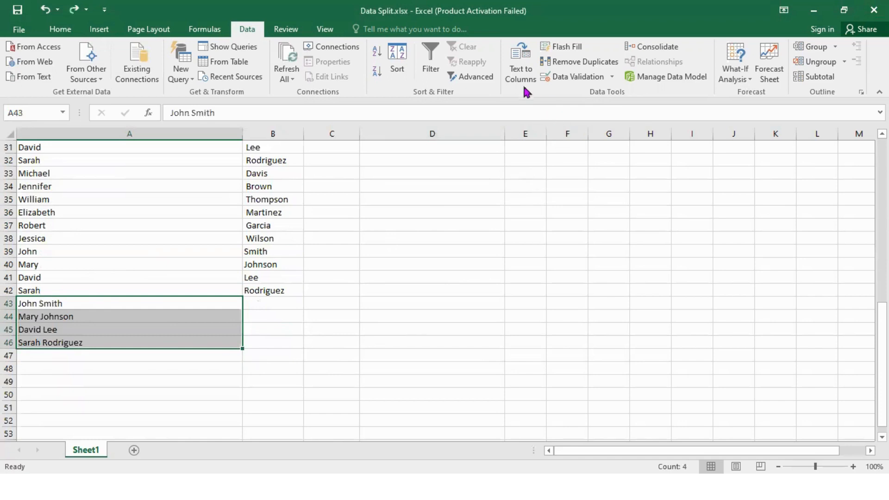
- Split the names in A43:A46 with Text to Columns as fixed-width data, placing a column break after the fifth character
click(520, 65)
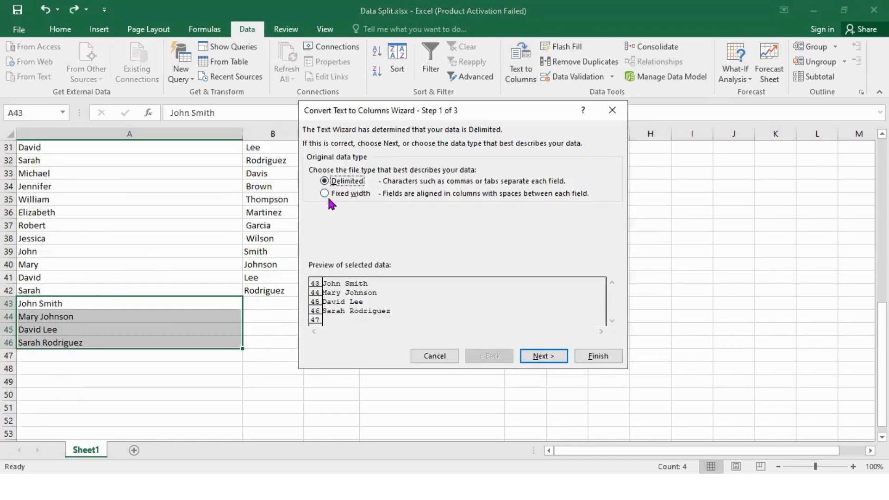
click(324, 194)
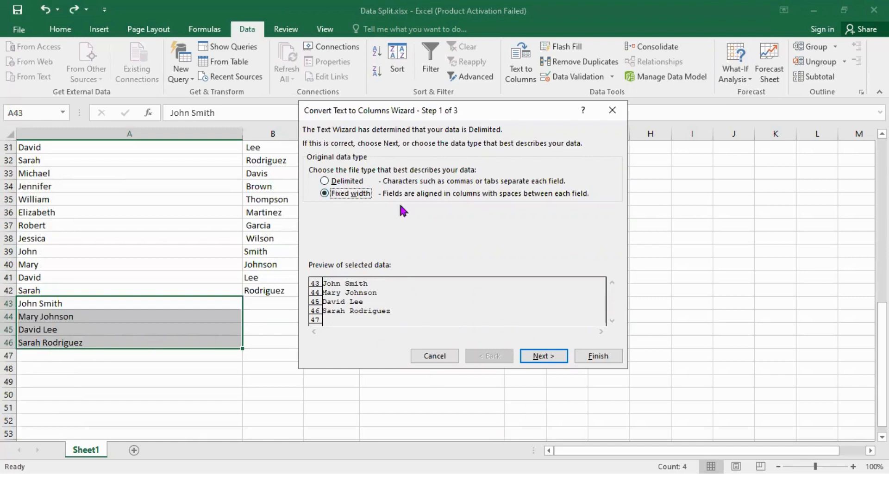
click(541, 357)
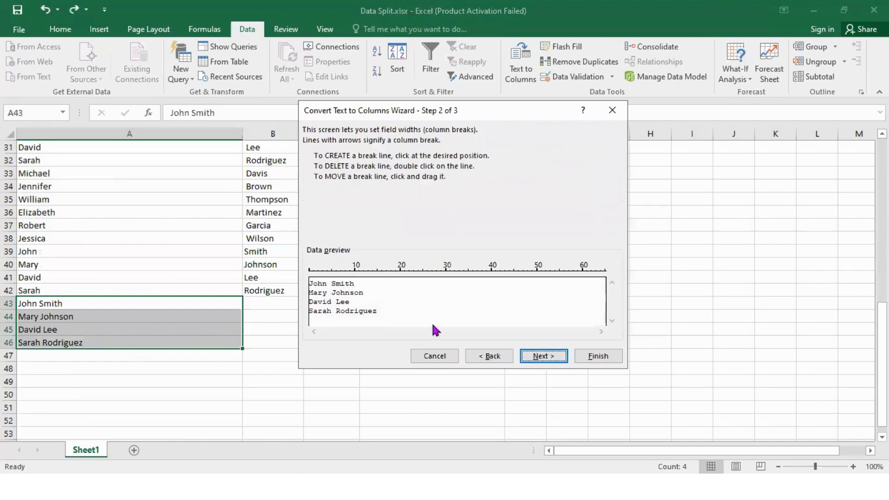
click(332, 280)
click(540, 359)
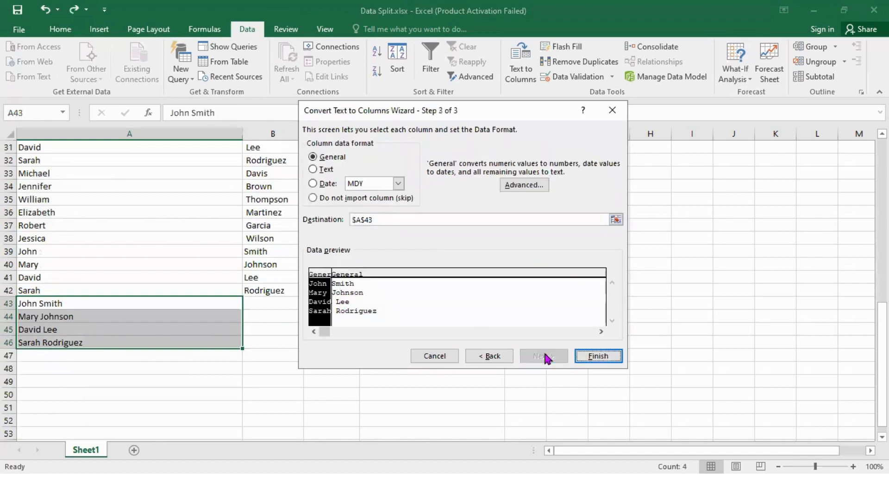
click(598, 357)
click(418, 342)
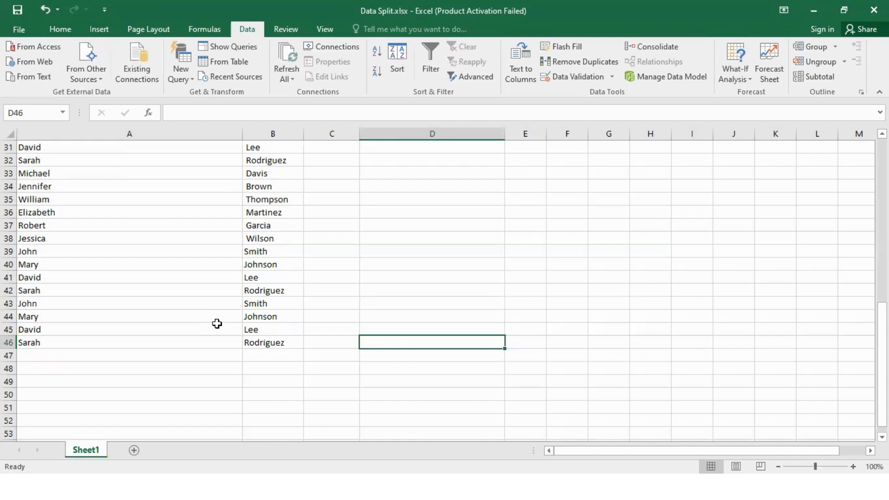
- Review the split results in columns A to D from row 2 to row 46, checking the extraction formulas in column B
scroll(297, 322, up, 10)
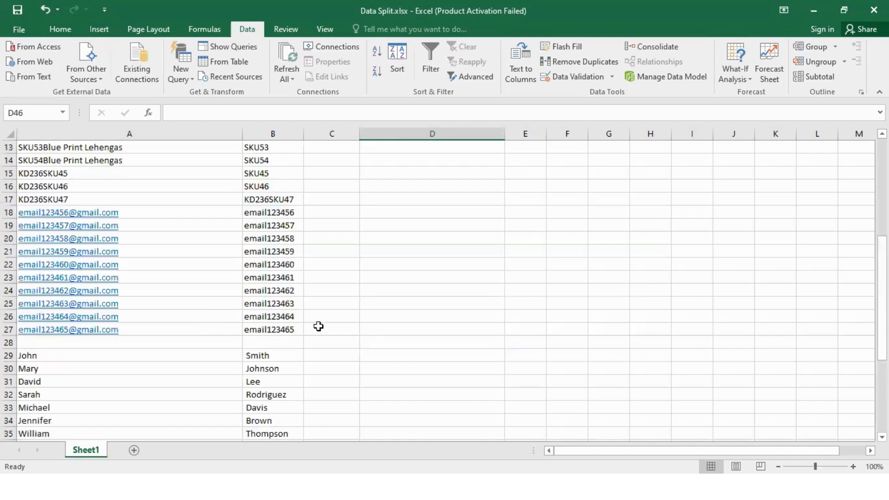
click(278, 163)
click(268, 185)
click(266, 202)
click(262, 238)
click(263, 265)
click(262, 302)
click(266, 329)
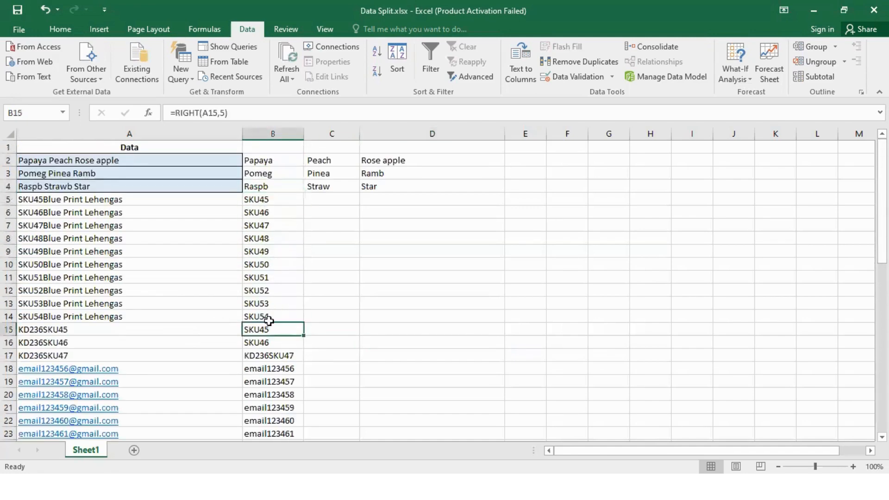
scroll(269, 319, down, 4)
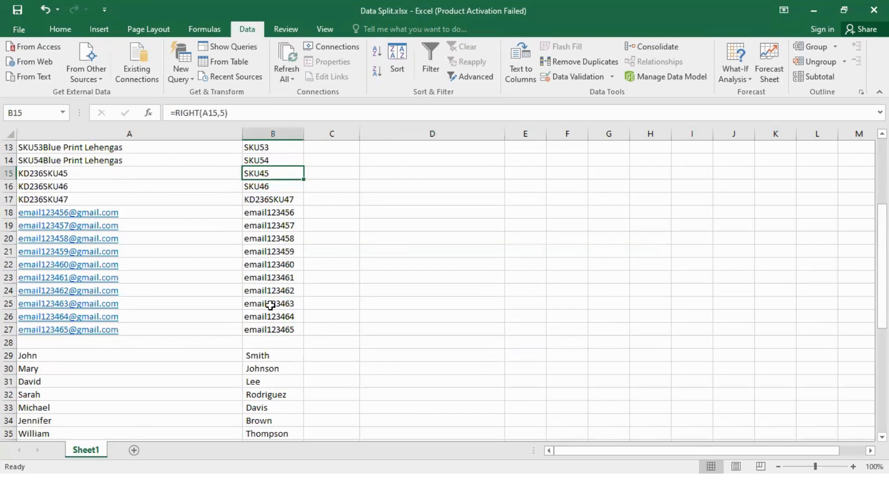
scroll(270, 303, down, 4)
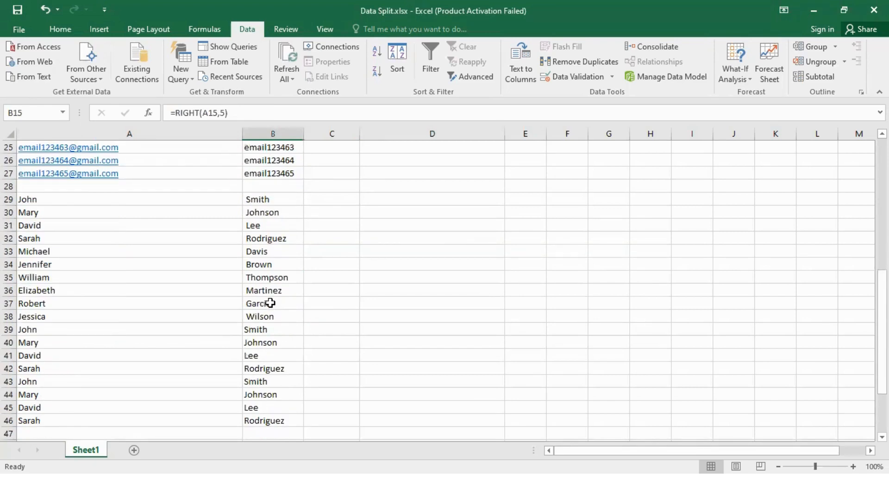
scroll(270, 303, up, 8)
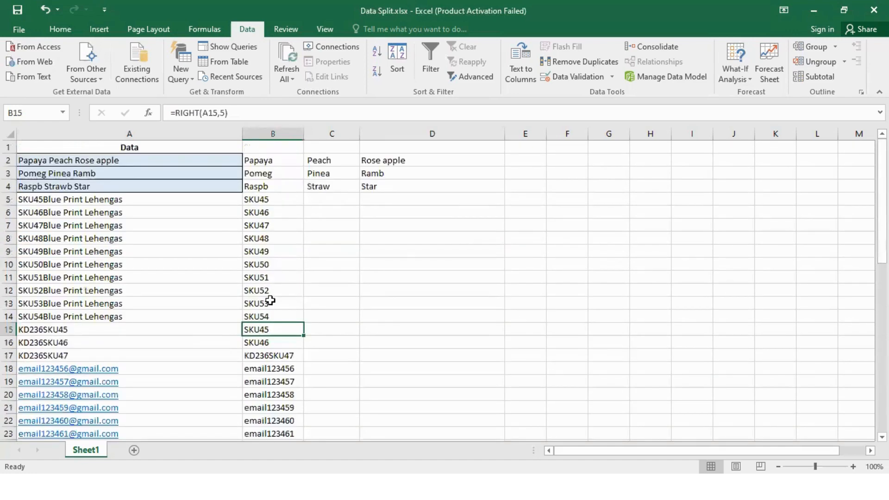
scroll(270, 299, down, 2)
scroll(270, 298, down, 4)
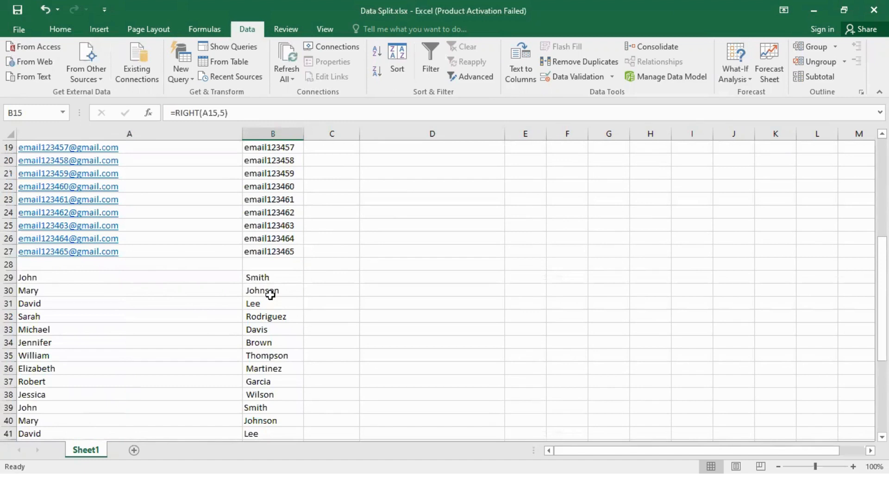
scroll(270, 295, down, 2)
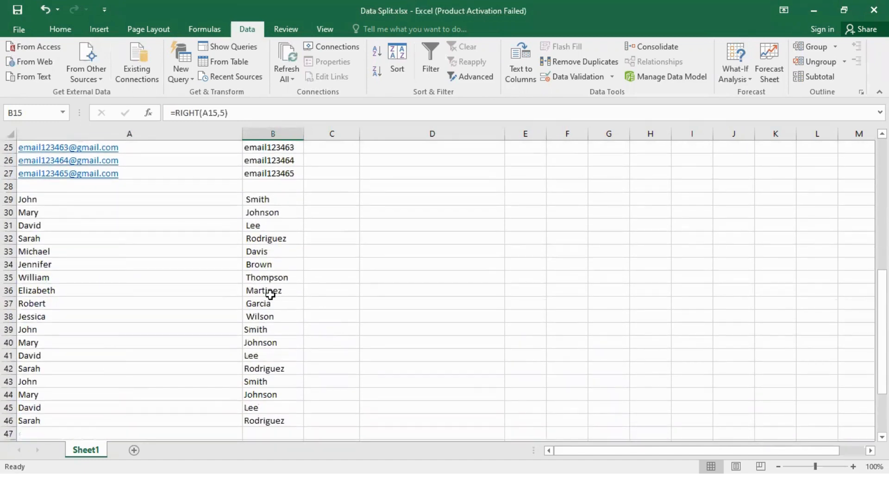
scroll(270, 295, down, 2)
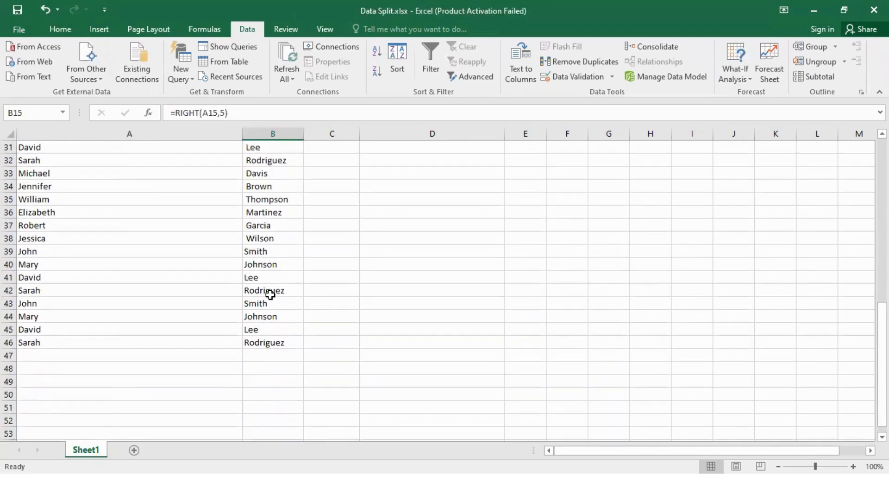
scroll(270, 295, up, 10)
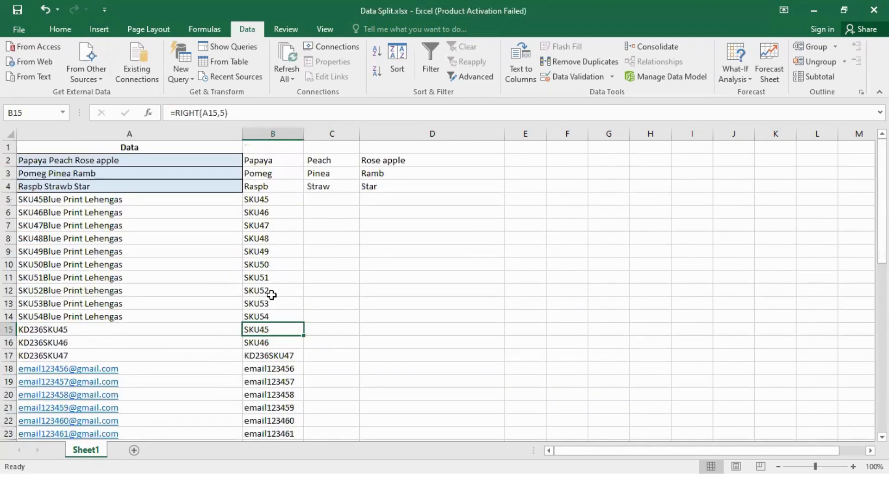